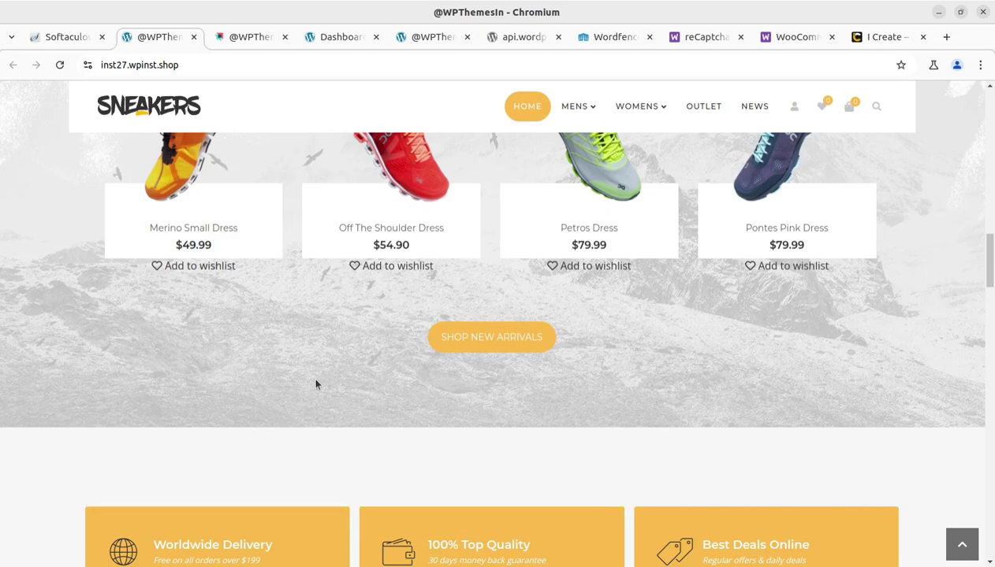
- Look over the Sneakers store home page, from the featured products back up to the New Collection banner
scroll(315, 385, "down", 3)
scroll(314, 387, "up", 5)
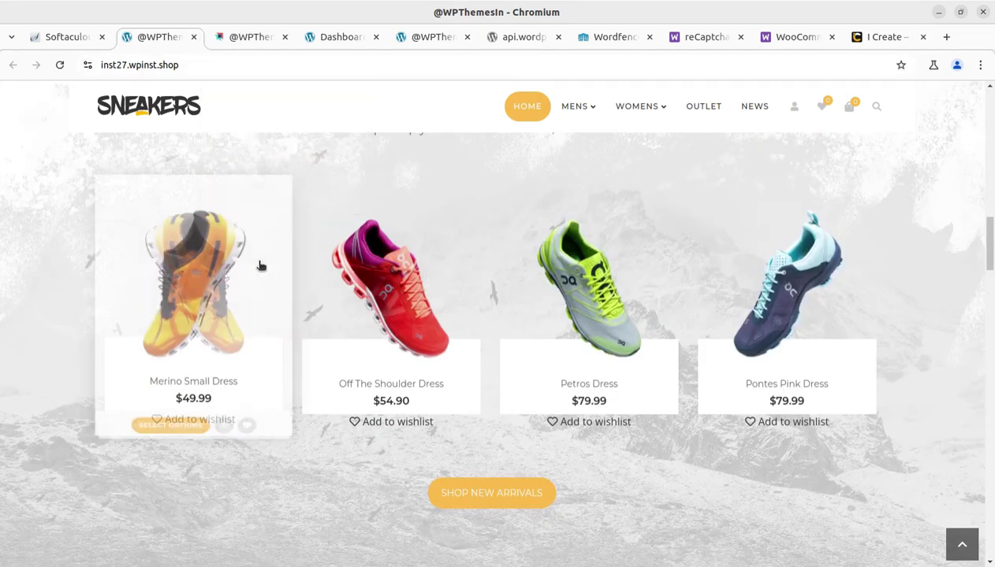
scroll(299, 282, "up", 6)
scroll(300, 284, "up", 5)
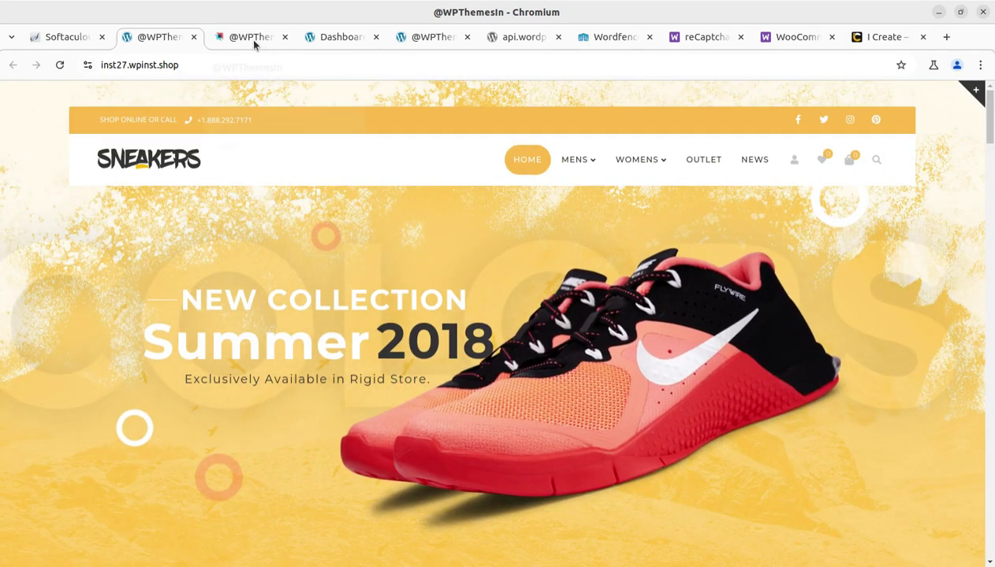
- Switch to the upshift site and examine its home page down to the "Trusted by industry leaders" logos, ending at the hero section
left_click(249, 38)
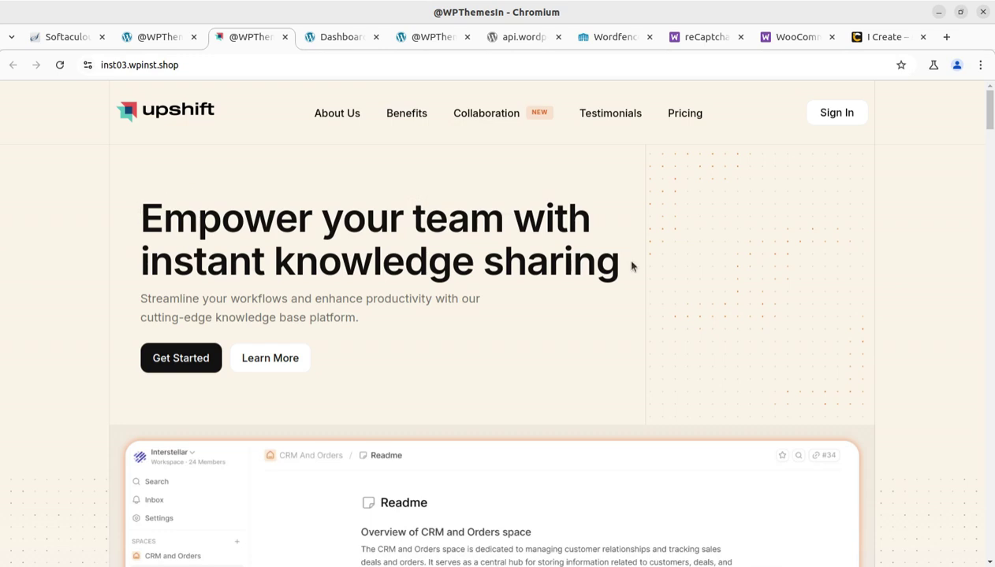
scroll(630, 267, "down", 5)
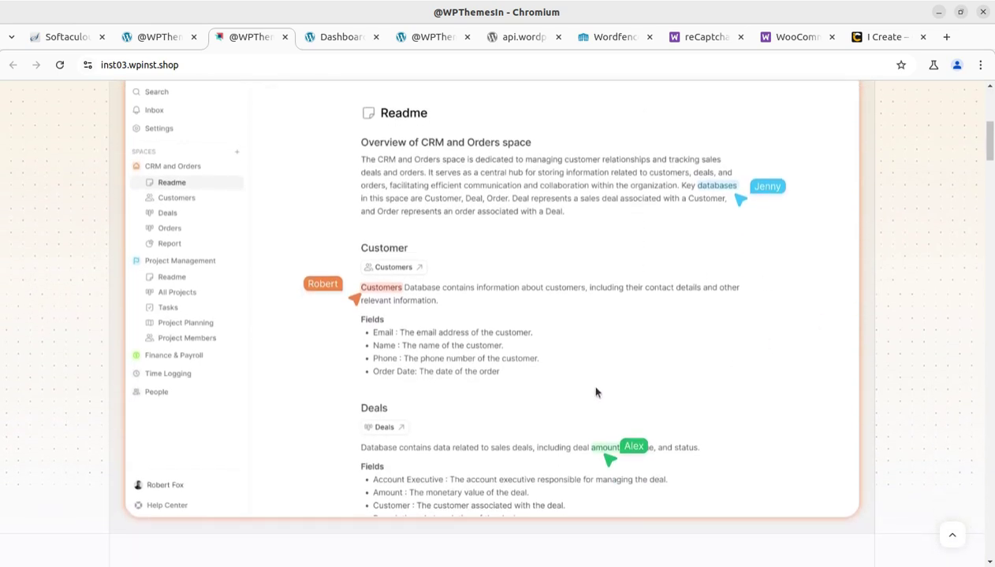
scroll(108, 286, "down", 2)
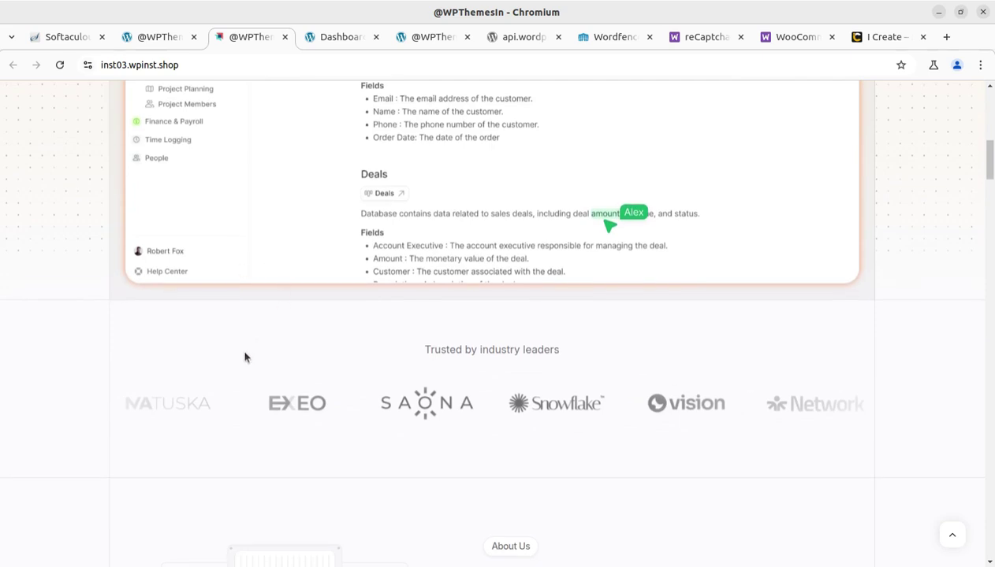
scroll(264, 387, "up", 3)
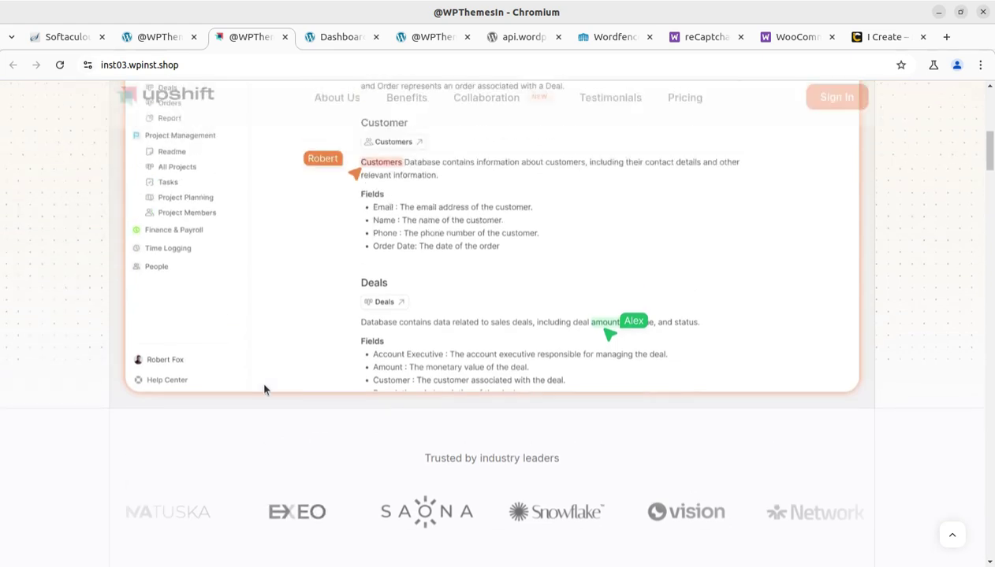
scroll(264, 389, "up", 2)
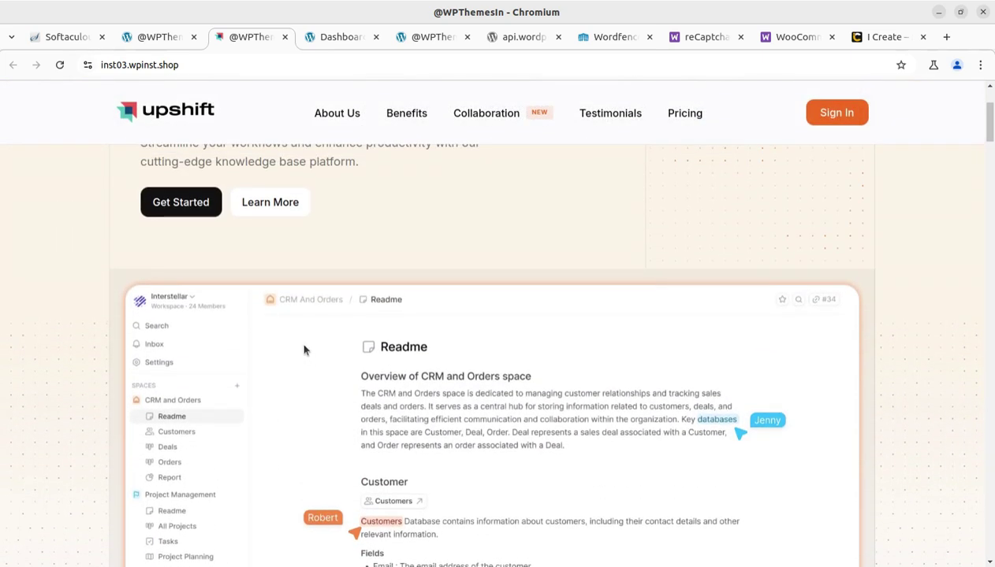
scroll(291, 252, "up", 2)
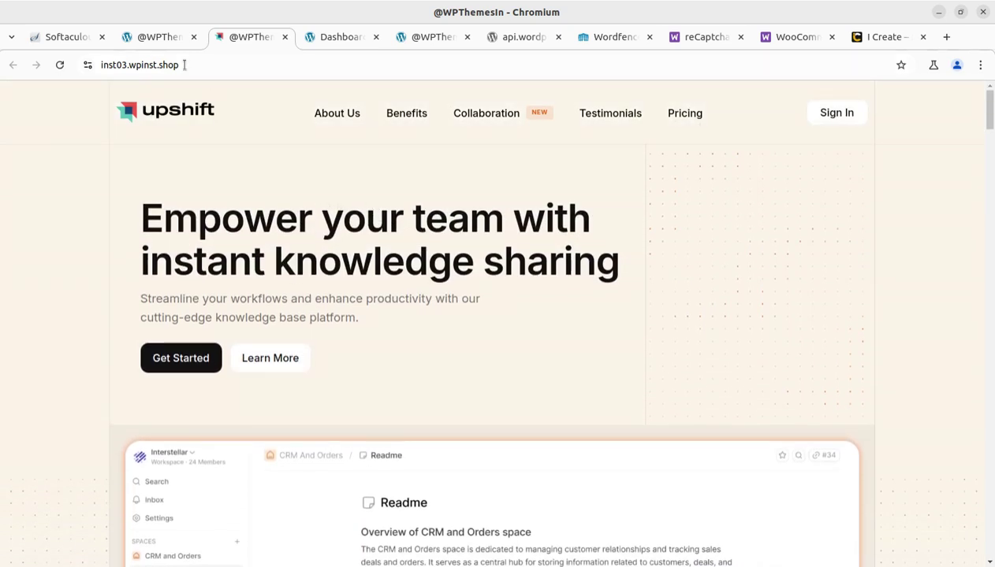
- Revisit the Sneakers store and view the inst12.wpinst.shop WordPress dashboard and its public home page
left_click(152, 38)
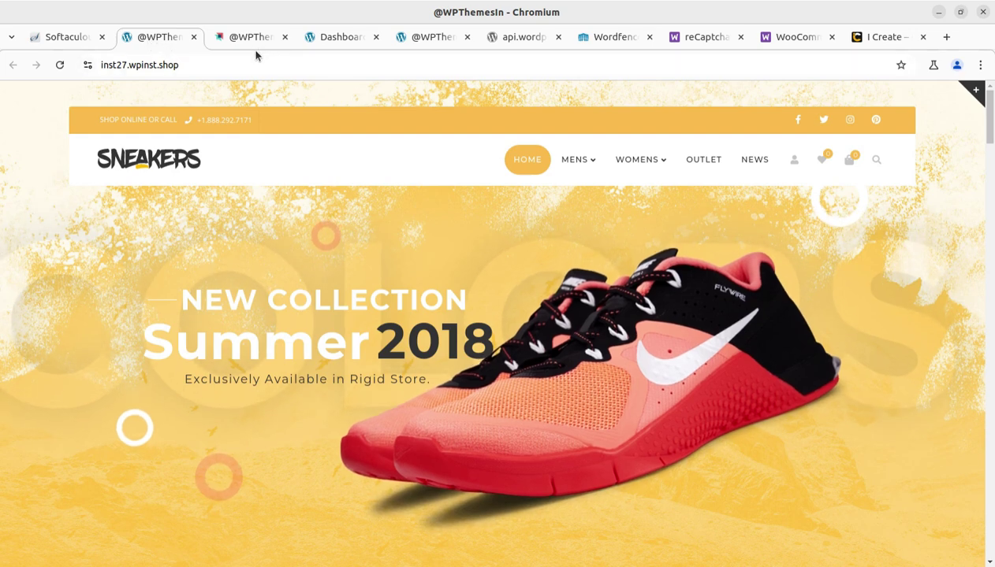
left_click(322, 38)
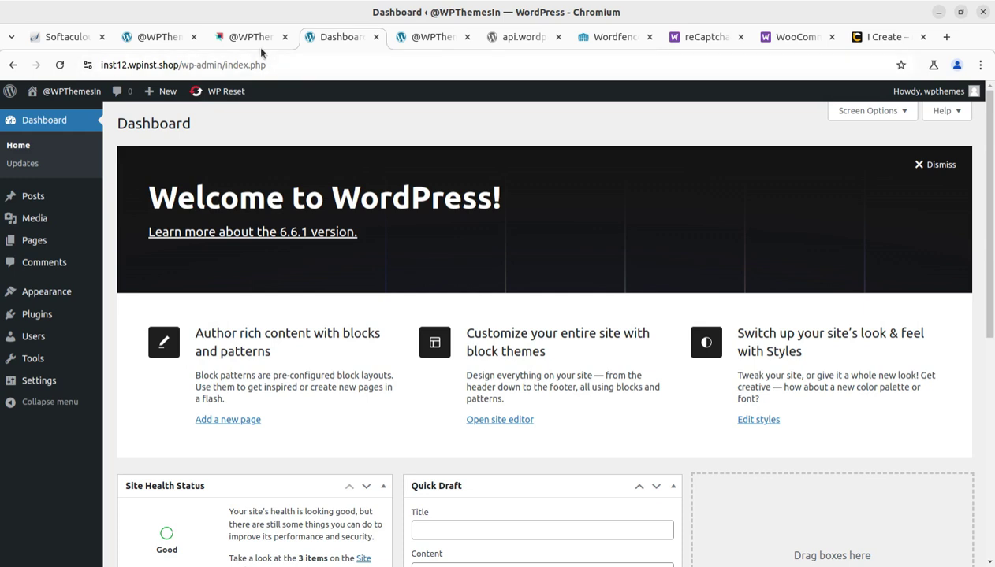
mouse_move(247, 48)
left_click(424, 45)
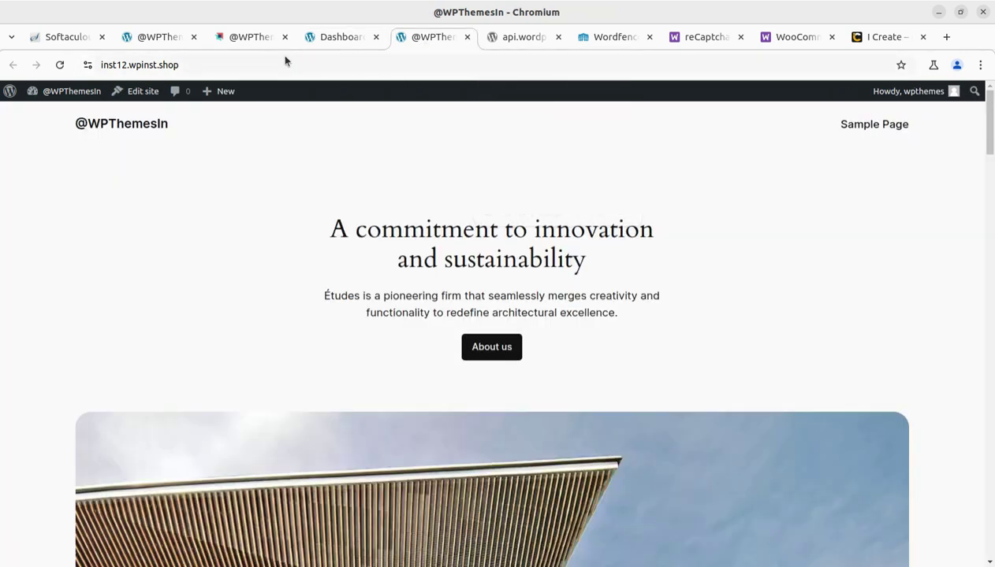
- Return to the upshift site and examine its home page down to the About Us section
left_click(252, 37)
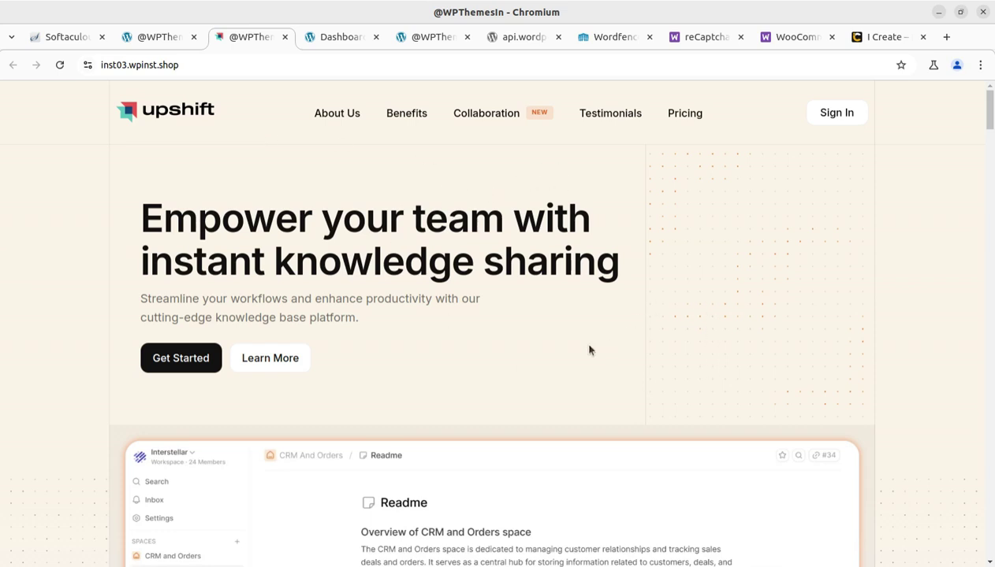
scroll(587, 347, "down", 5)
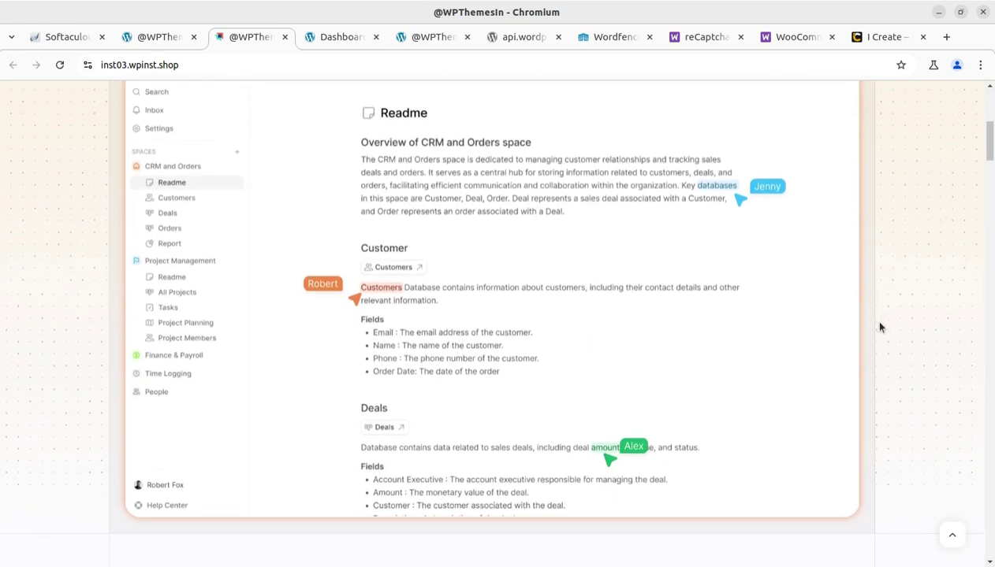
scroll(866, 316, "down", 2)
scroll(837, 363, "down", 3)
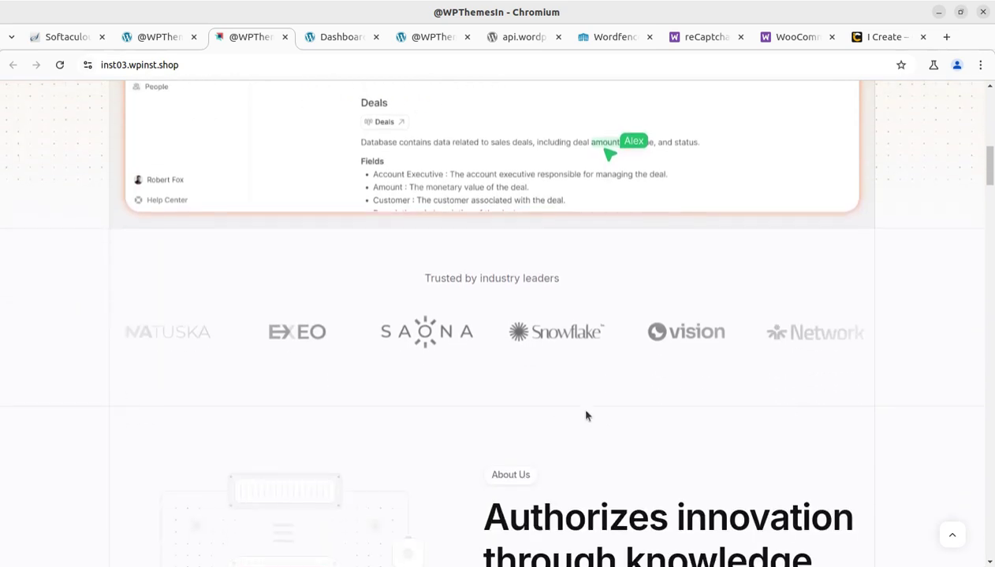
scroll(550, 409, "down", 2)
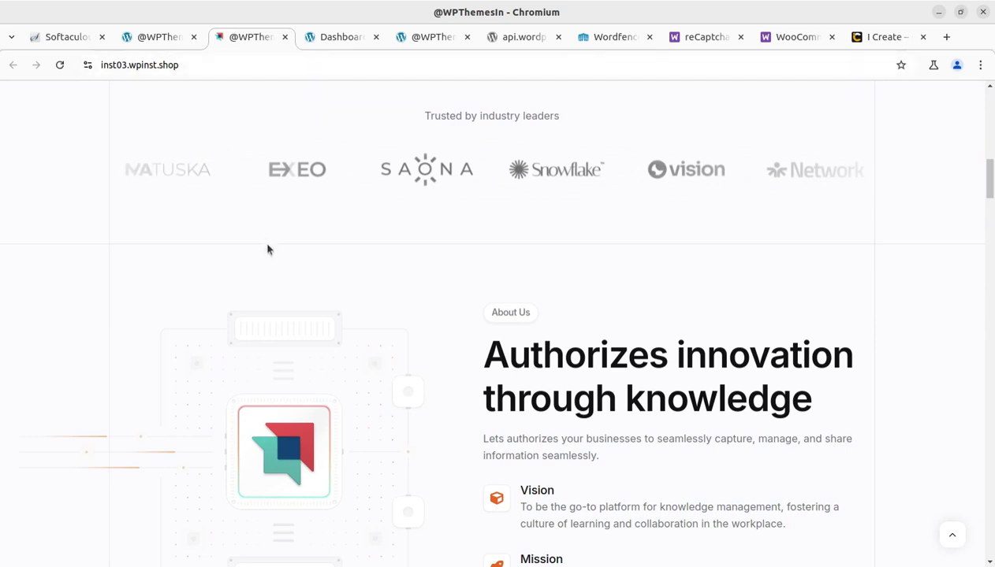
scroll(260, 221, "up", 8)
scroll(255, 207, "up", 5)
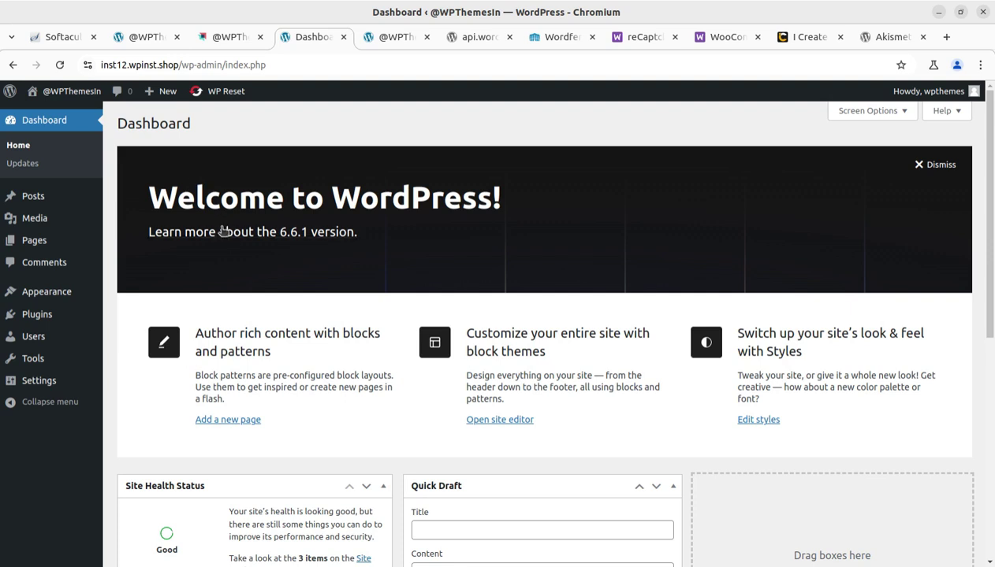
- Open the Akismet Anti-spam plugin page on WordPress.org, highlight the start of its title and review the description and version details
mouse_move(41, 296)
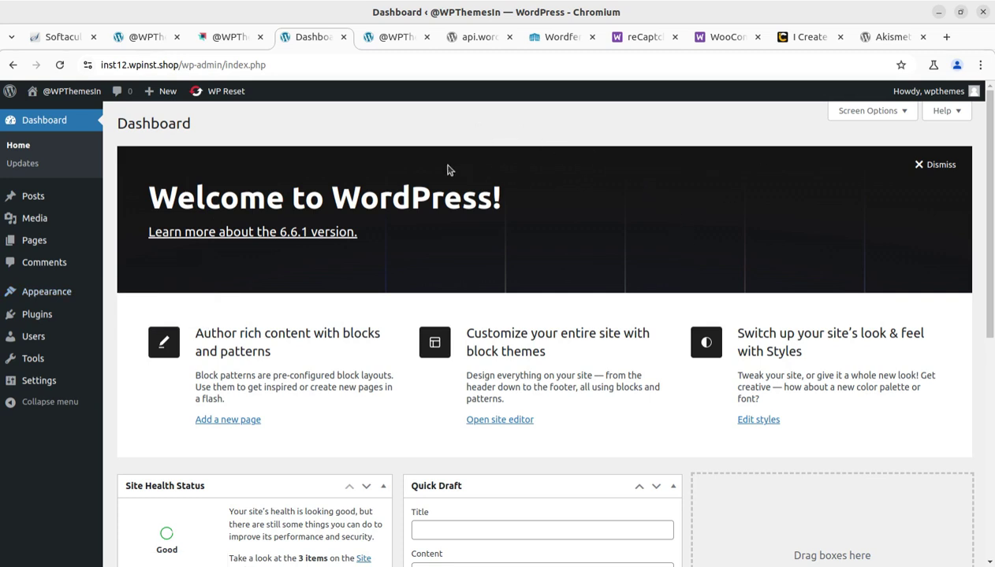
left_click(877, 37)
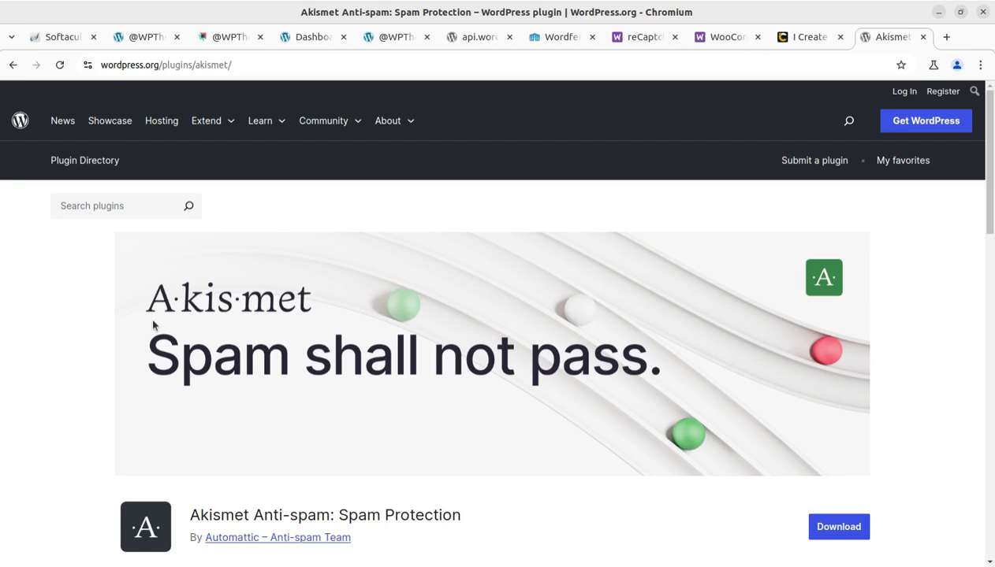
scroll(120, 325, "down", 1)
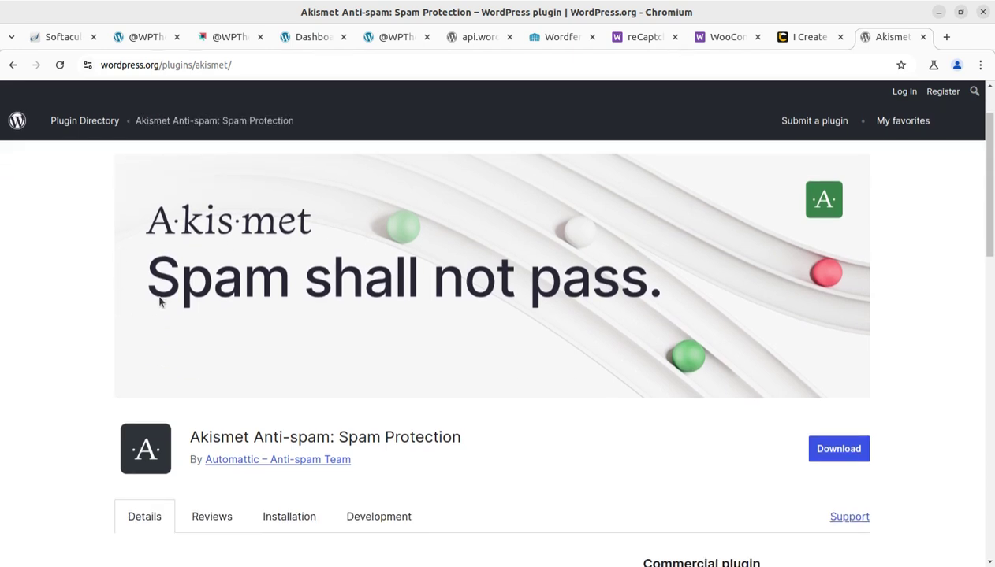
scroll(193, 425, "down", 2)
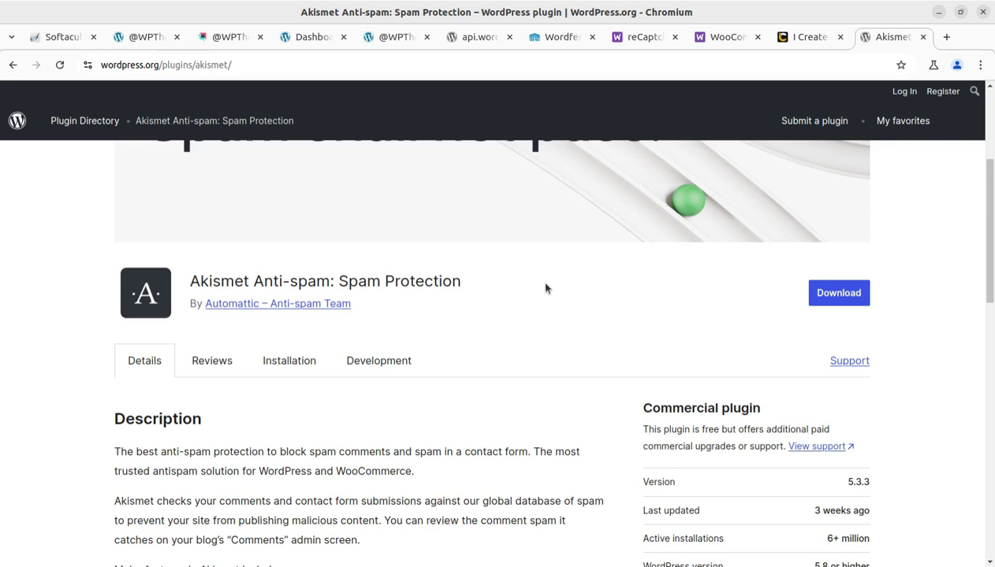
scroll(590, 280, "down", 2)
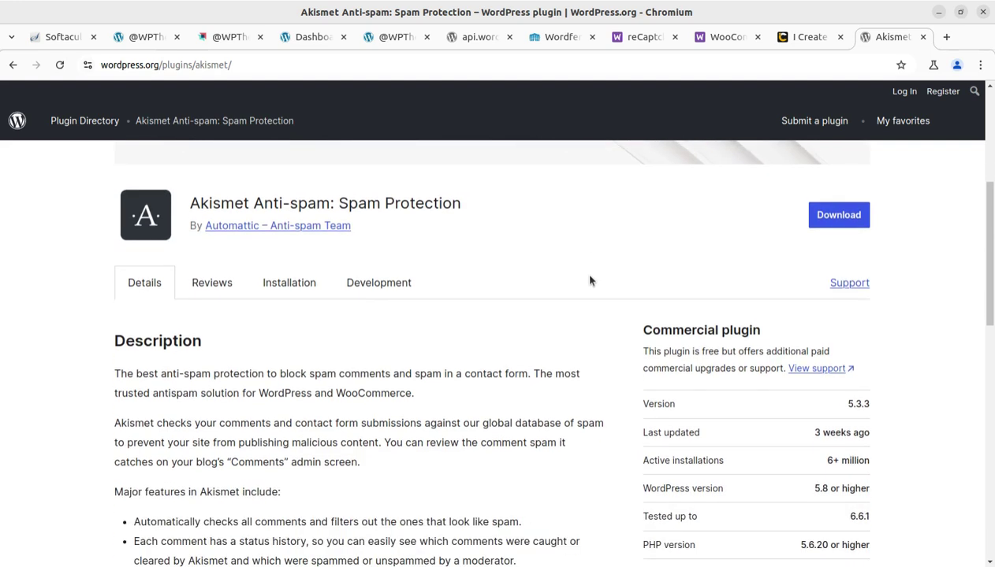
scroll(590, 281, "up", 4)
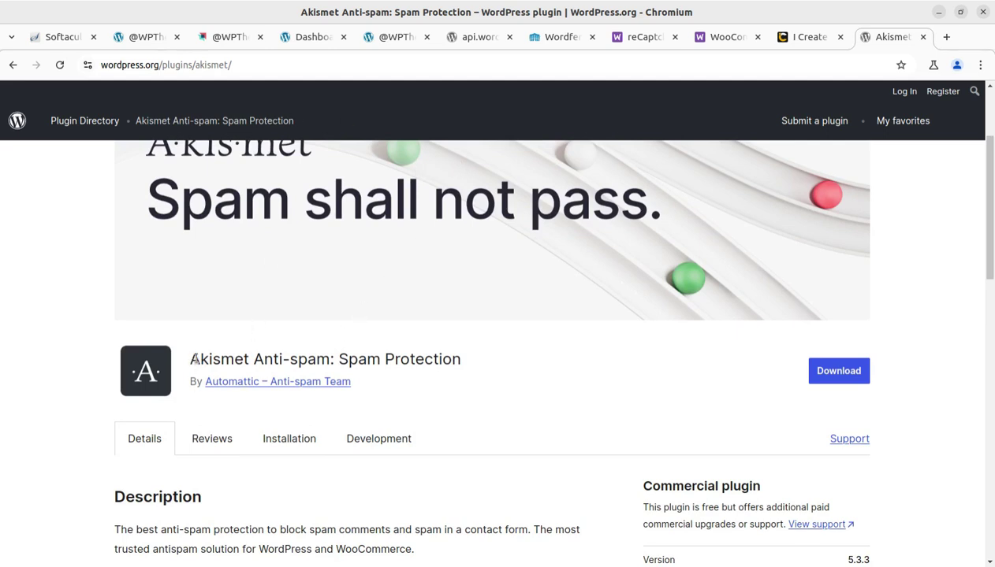
left_click_drag(191, 360, 319, 359)
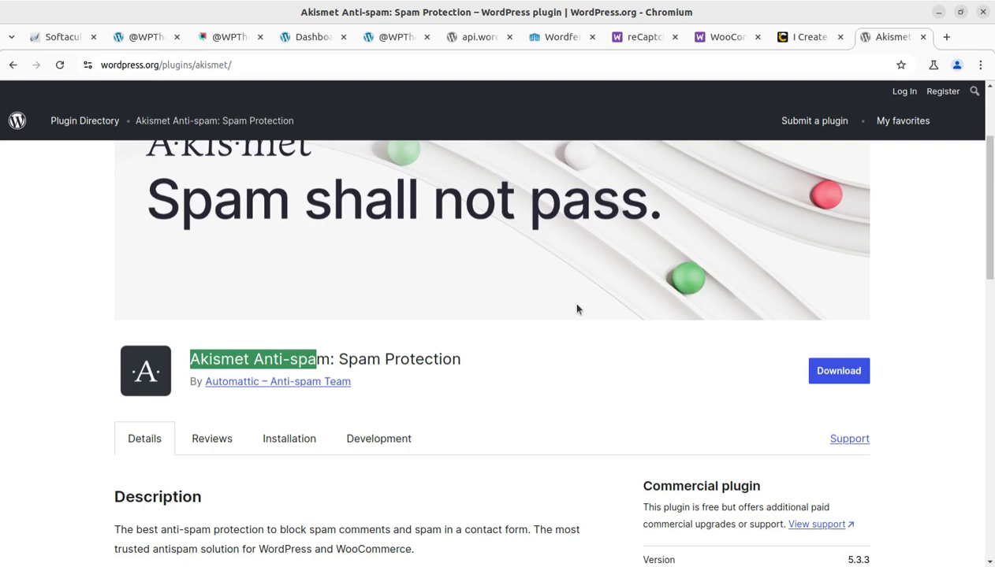
scroll(476, 293, "down", 4)
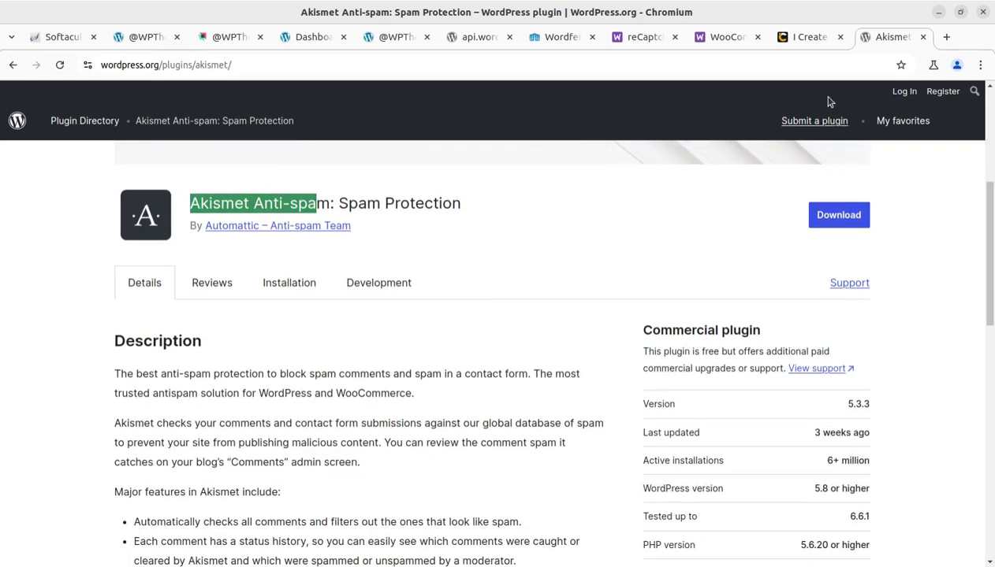
- Examine the i-Create home page as a live-site example, opening and closing its chat widget before returning to the page top
left_click(800, 38)
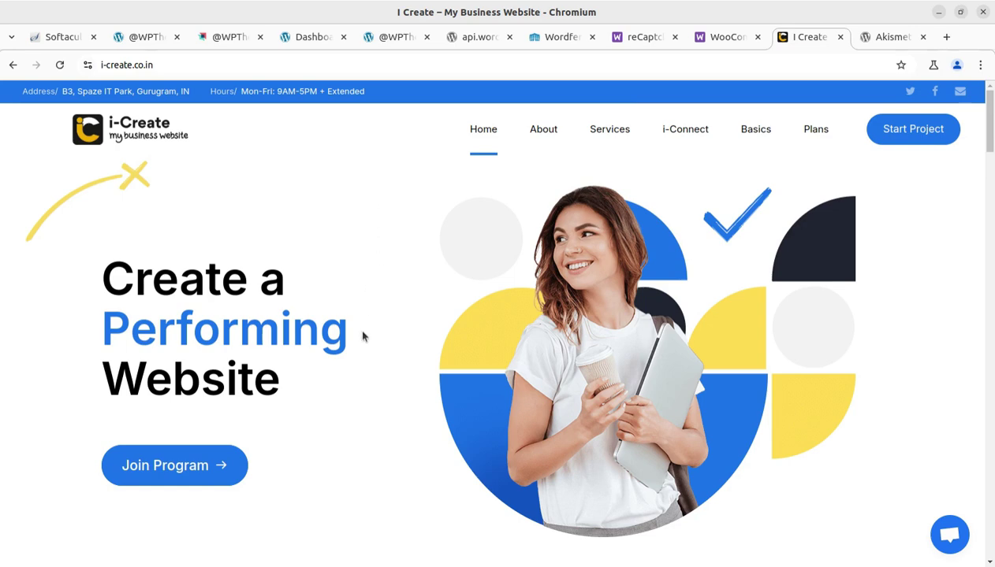
scroll(362, 337, "down", 3)
scroll(363, 336, "down", 4)
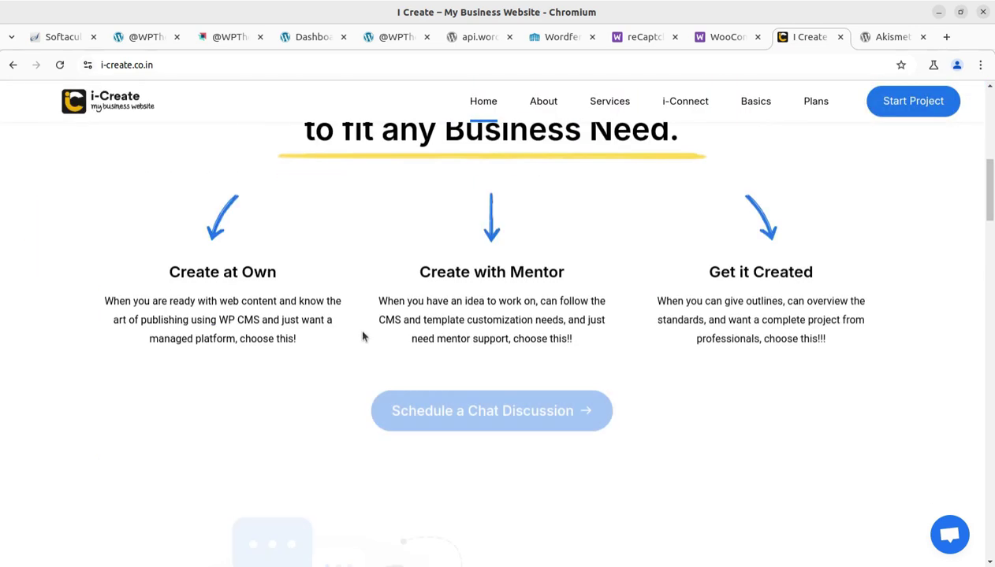
scroll(363, 336, "down", 4)
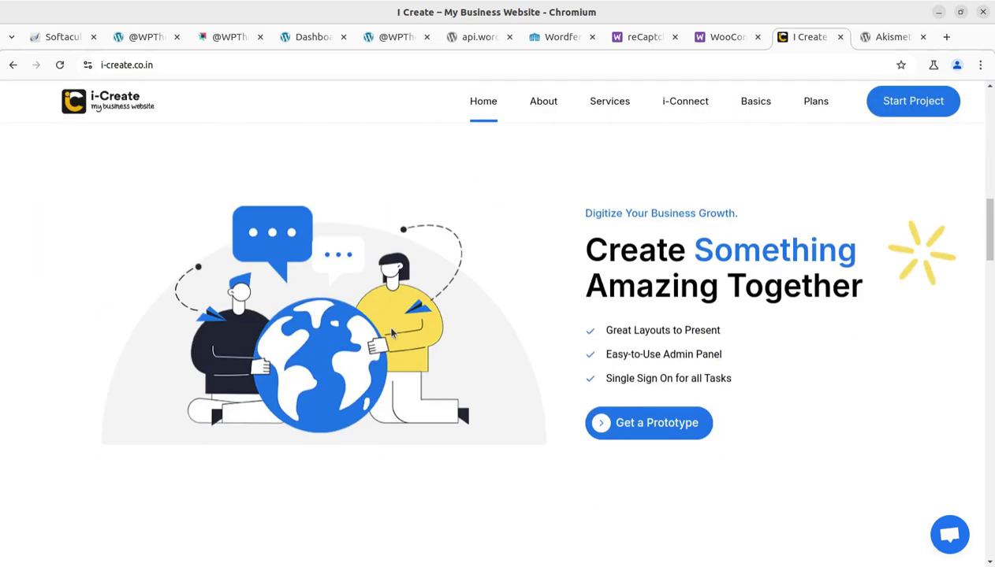
left_click(946, 536)
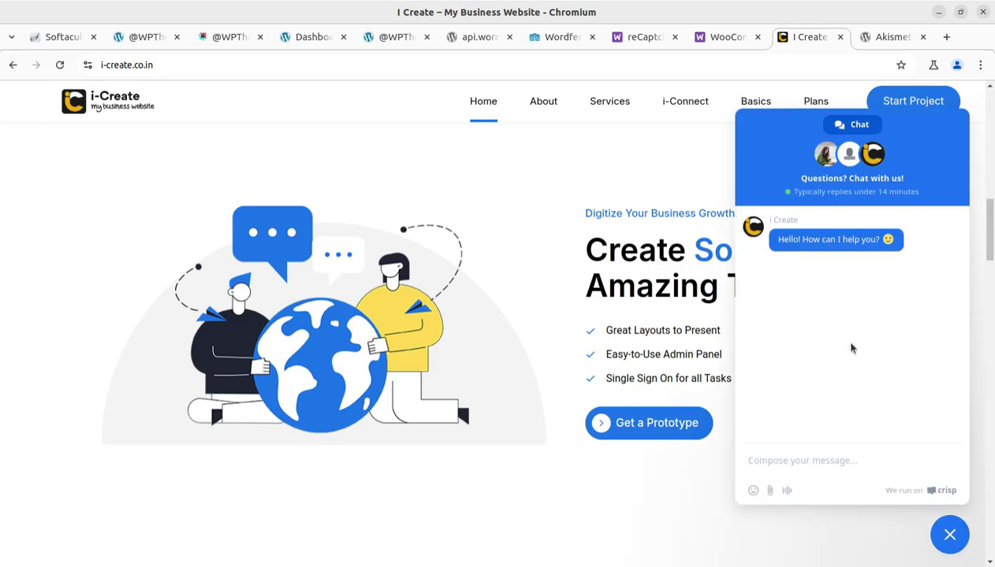
left_click(946, 536)
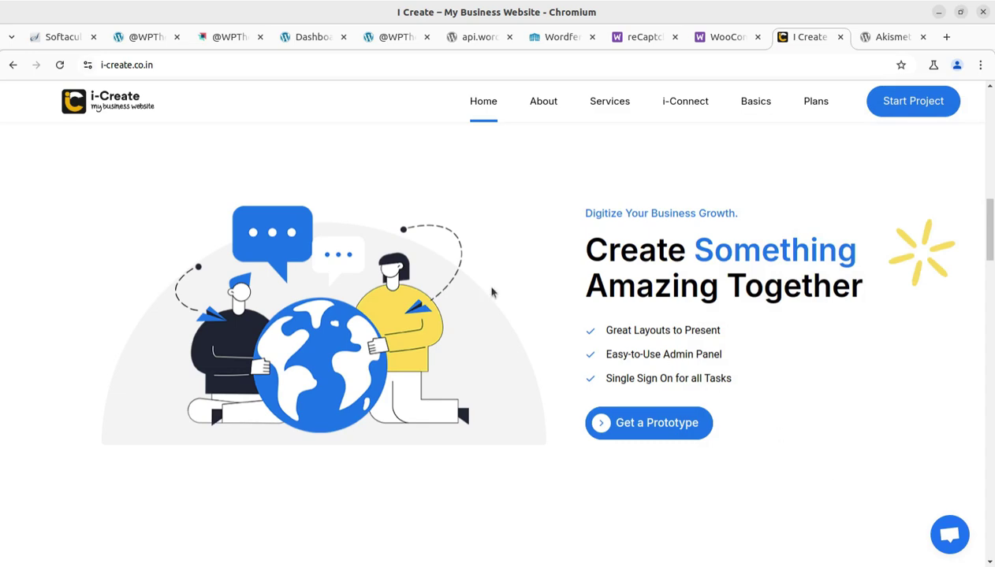
scroll(467, 286, "up", 10)
scroll(465, 287, "up", 3)
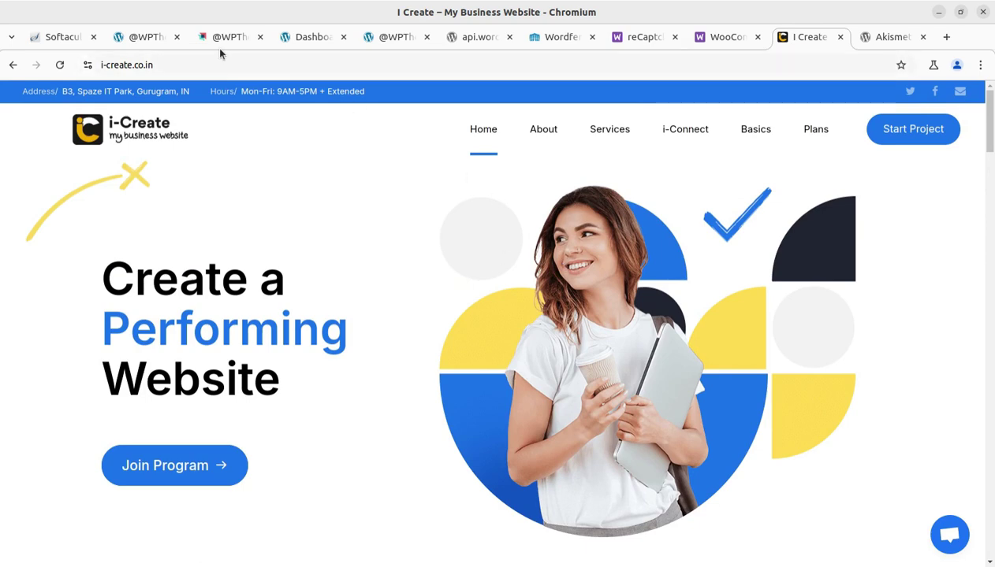
- Return to the Akismet plugin page and read its description, highlighting the passage about blocking spam comments
left_click(877, 37)
left_click(494, 252)
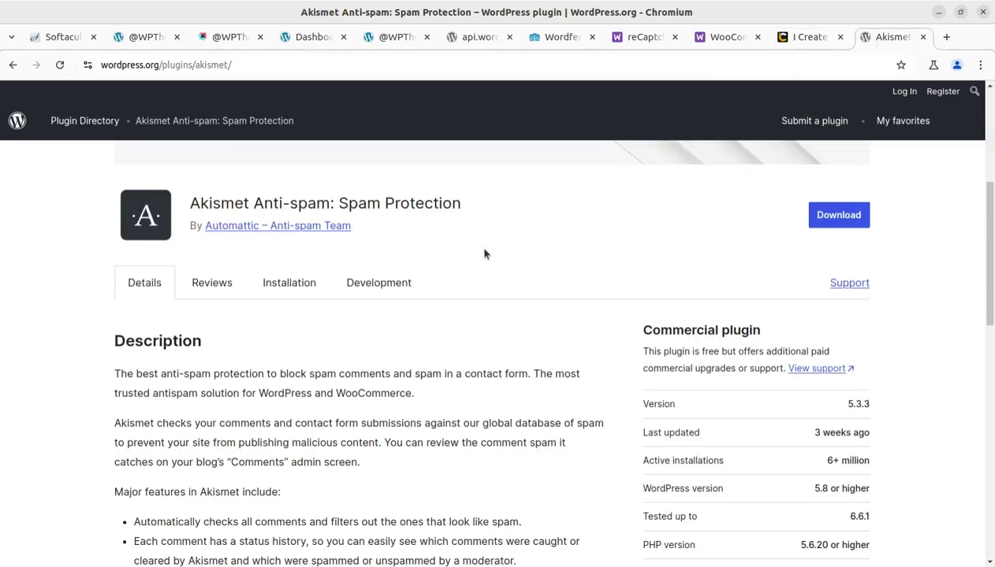
scroll(484, 253, "up", 3)
scroll(515, 324, "down", 3)
left_click_drag(301, 373, 367, 374)
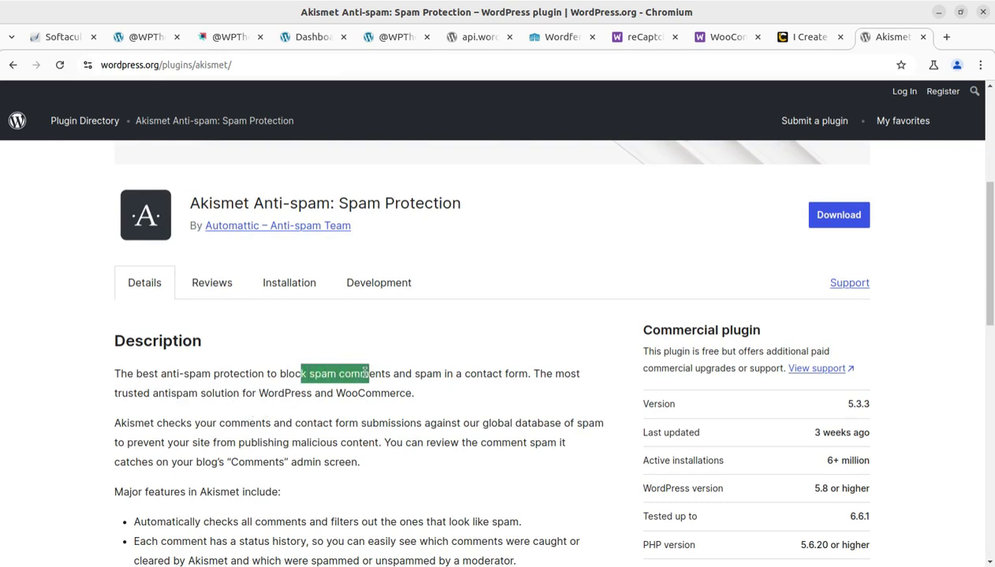
left_click(438, 389)
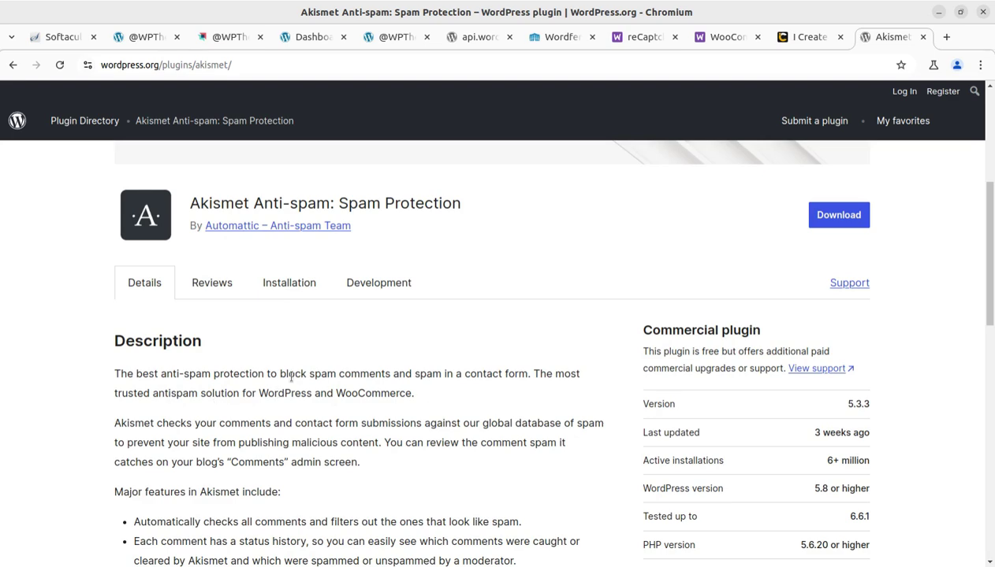
scroll(291, 380, "up", 3)
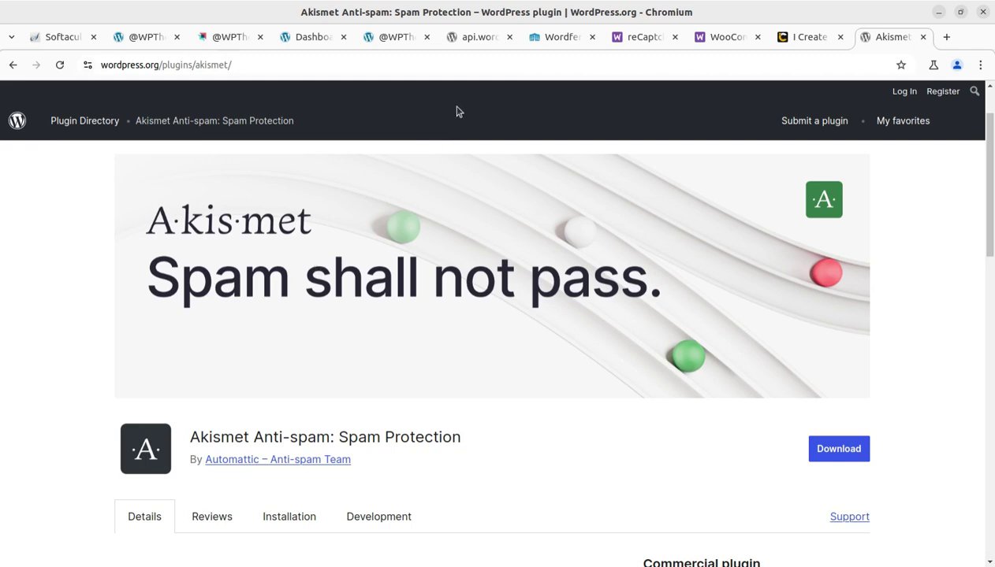
- Revisit the Wordfence Free page and glance at the Sneakers and upshift demo home pages
left_click(552, 39)
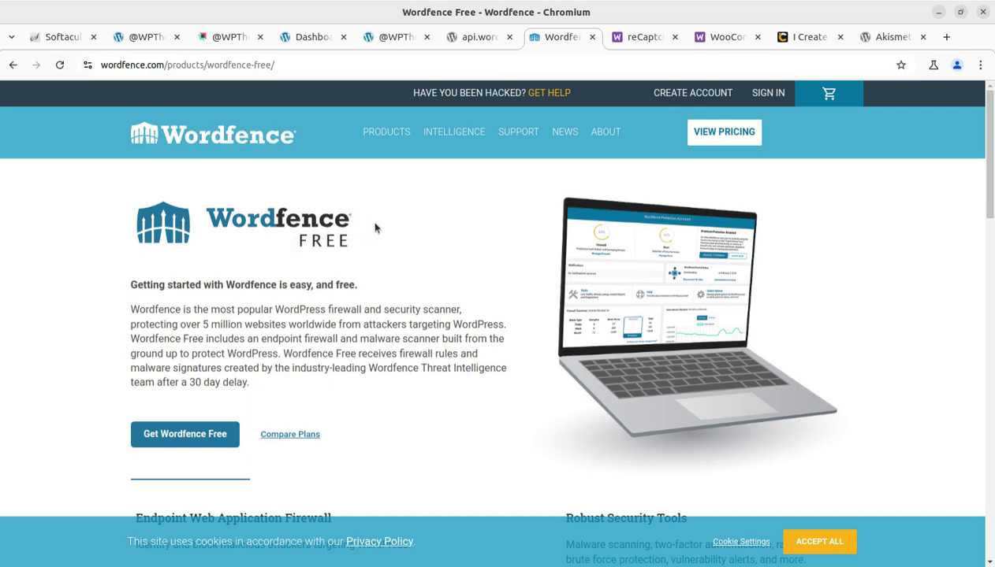
left_click(147, 39)
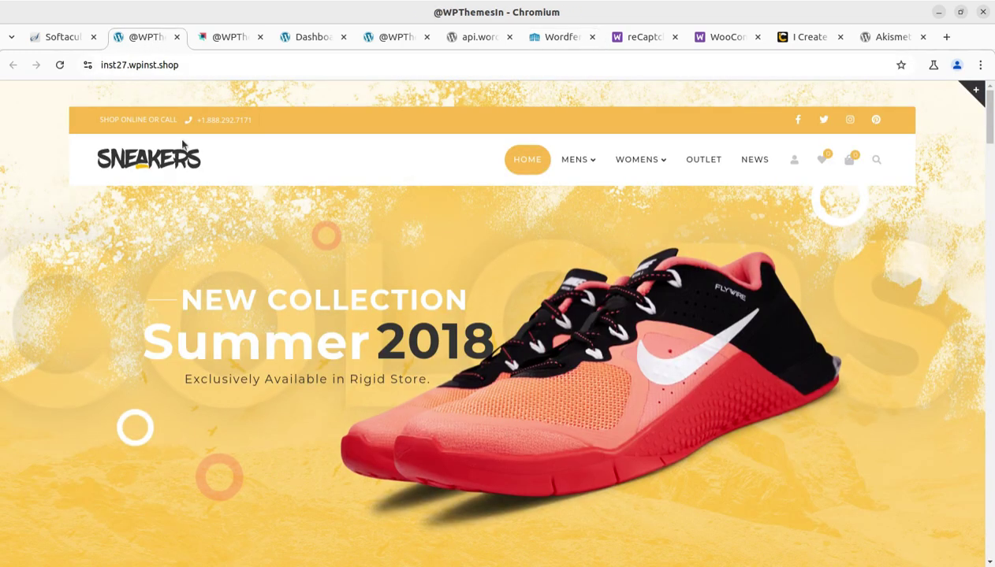
left_click(213, 39)
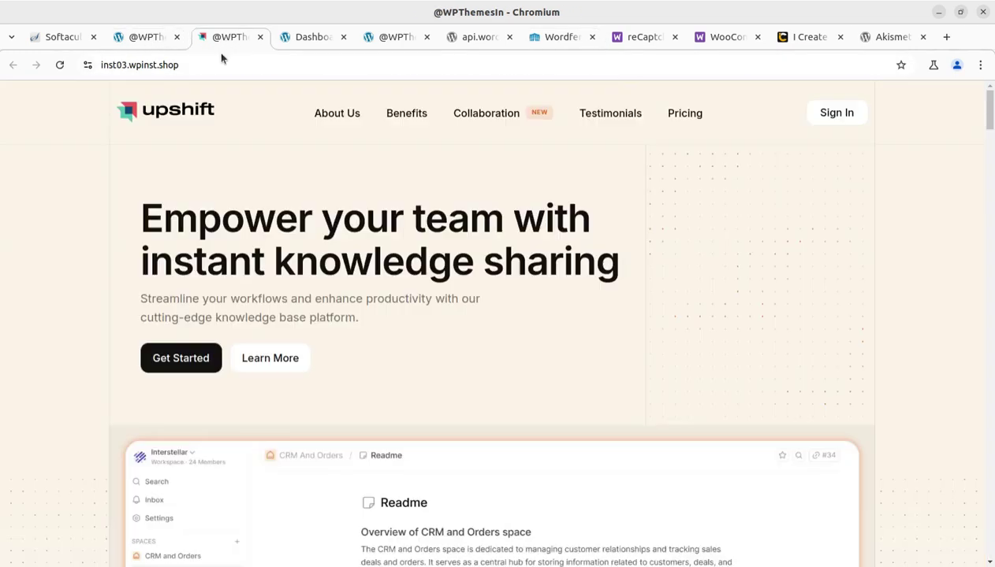
- Open the add-plugin page in the inst12.wpinst.shop dashboard and search for akismet
left_click(319, 40)
mouse_move(37, 314)
left_click(139, 318)
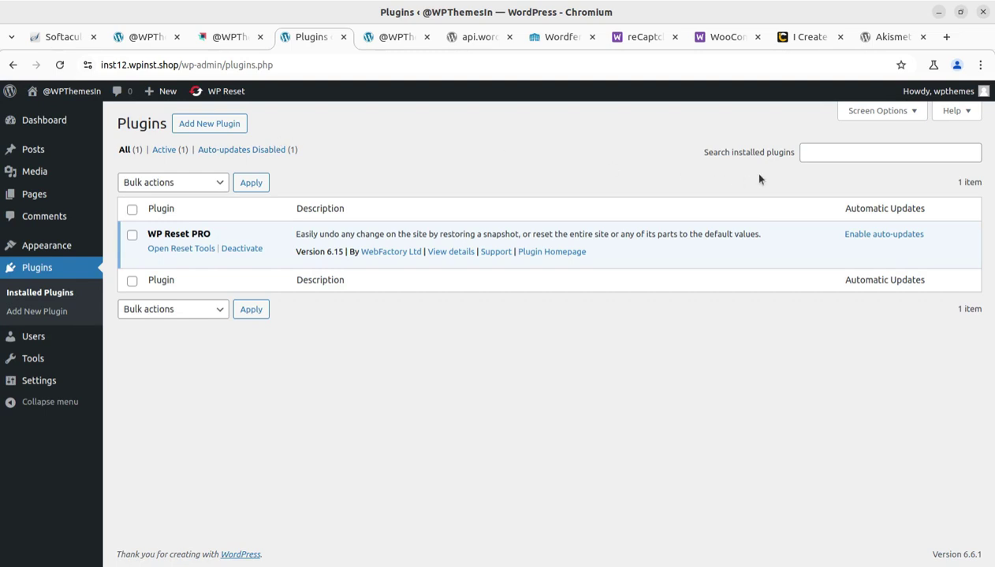
left_click(229, 124)
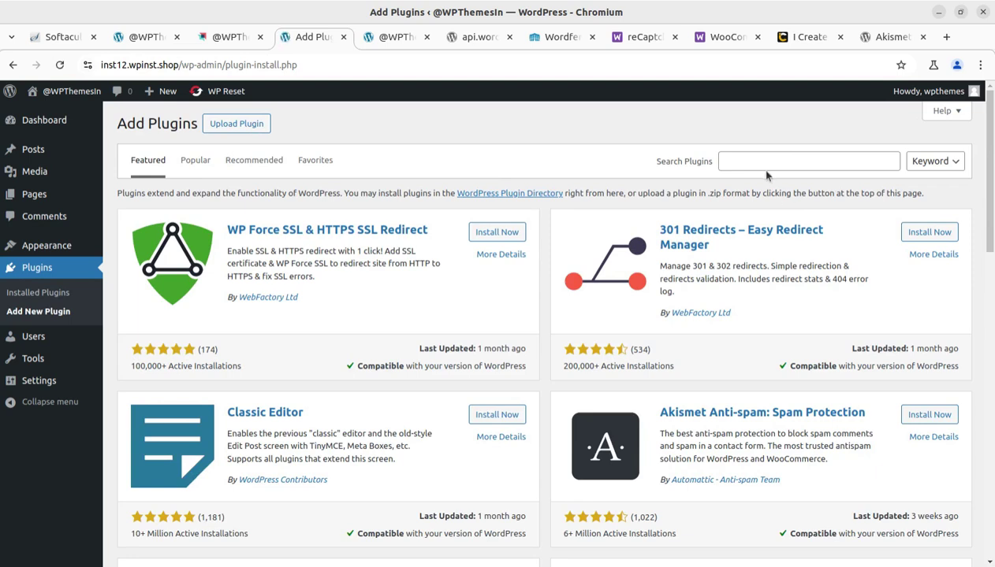
left_click(753, 161)
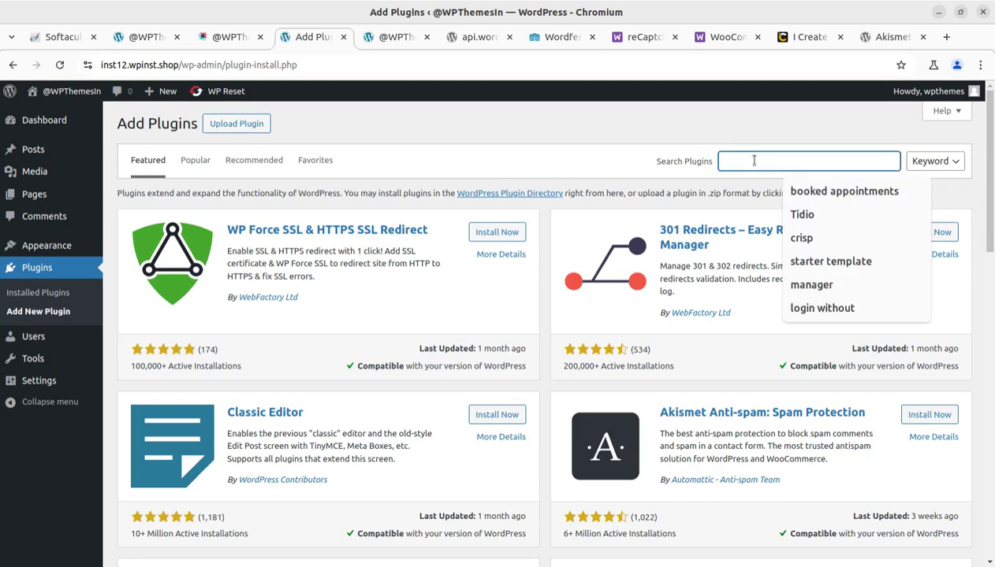
type("akismet")
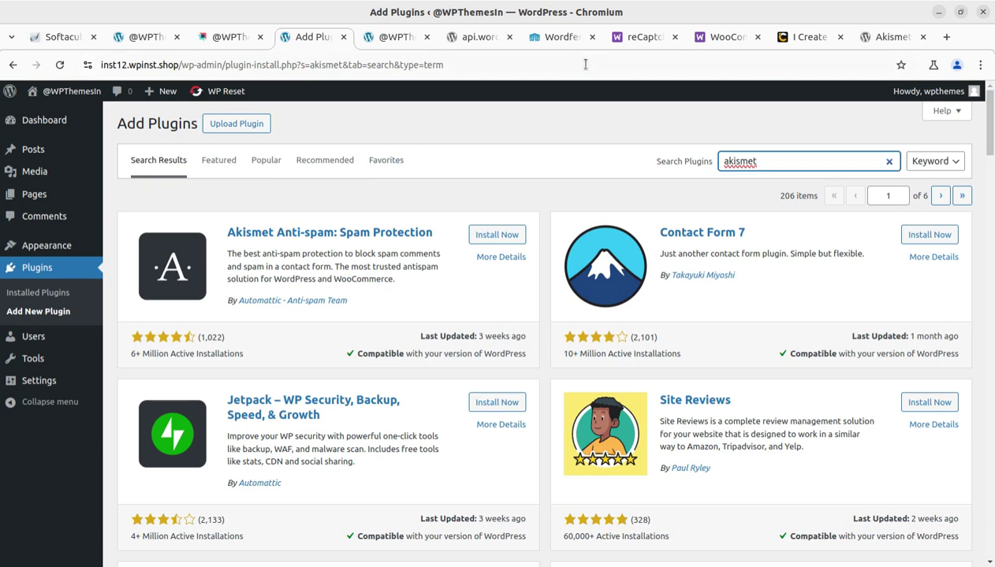
- Read the Wordfence Free product page, briefly highlighting the mention of the WordPress firewall in its introduction
left_click(546, 44)
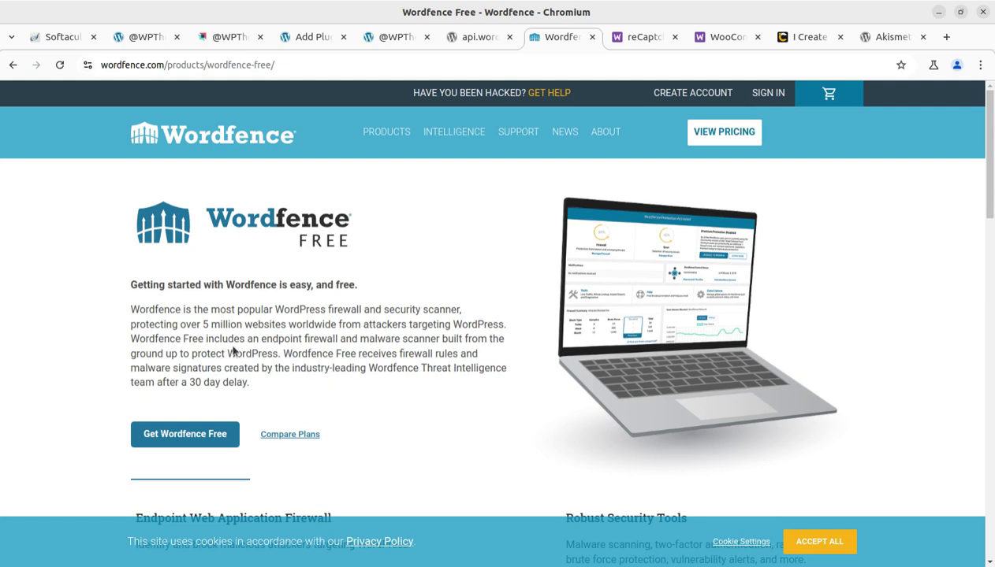
left_click_drag(275, 310, 342, 309)
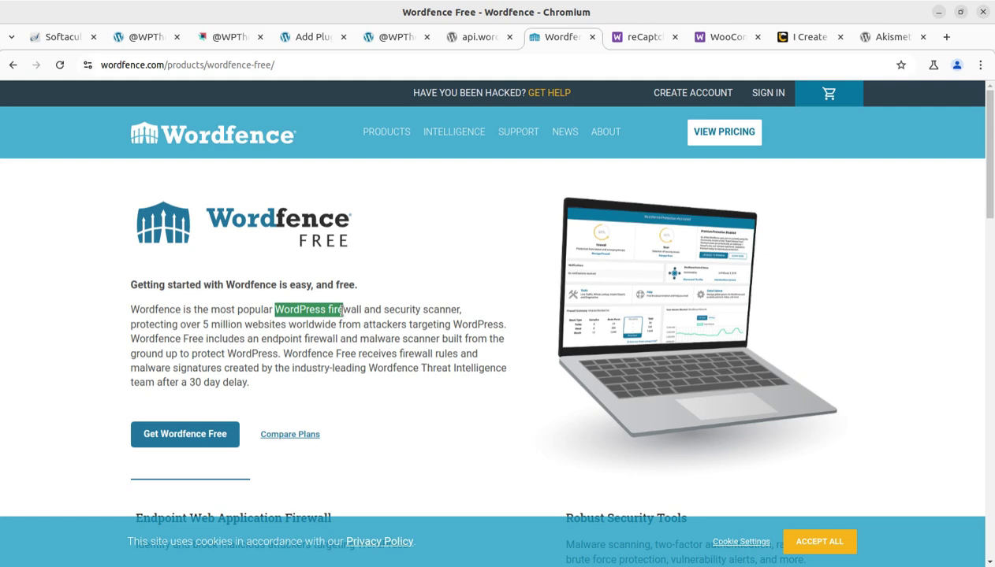
left_click(451, 450)
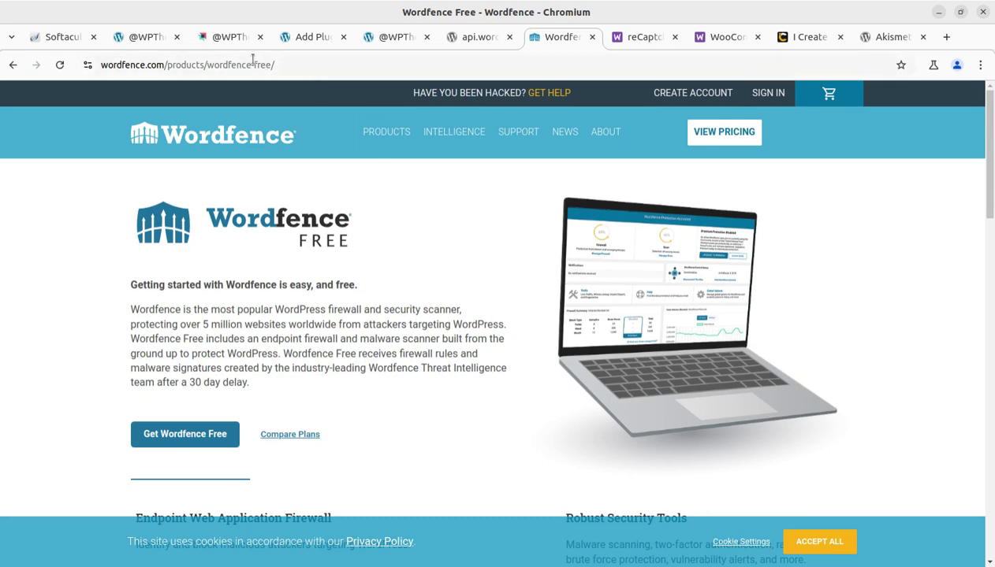
- Search the WordPress plugin installer for wordfence and point out the Wordfence Login Security plugin by highlighting its title
left_click(310, 37)
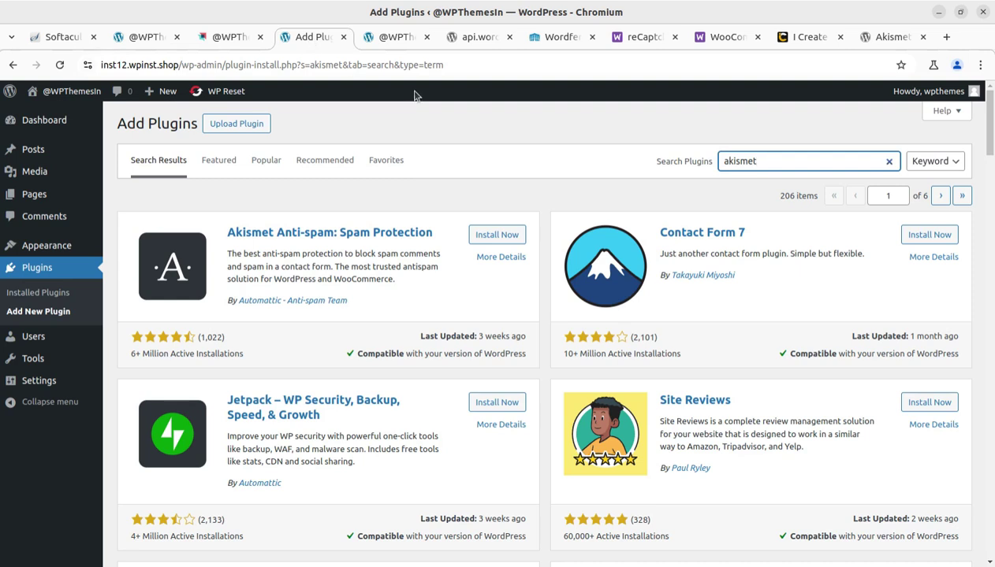
left_click_drag(761, 163, 655, 163)
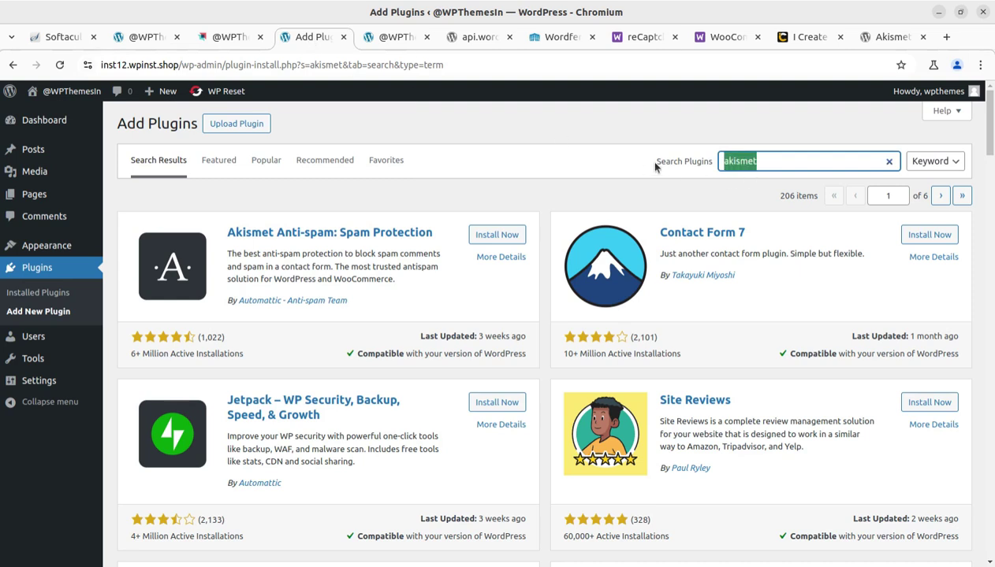
type("wordf")
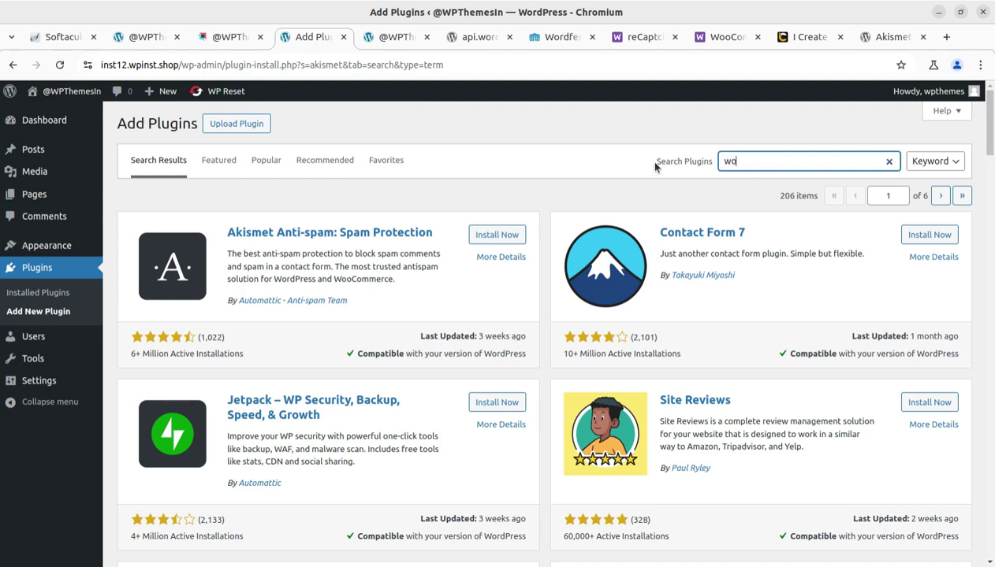
type("ence")
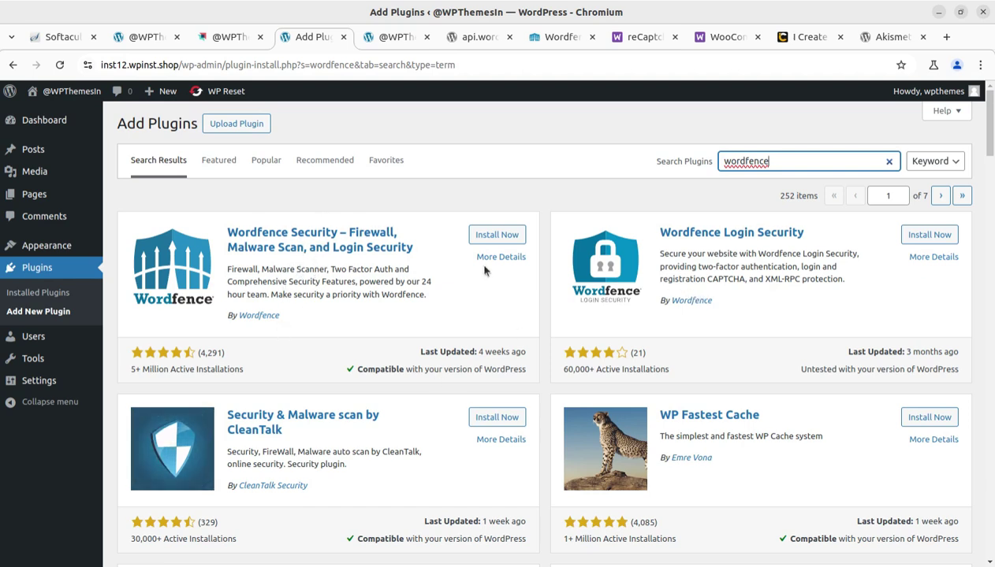
left_click_drag(638, 231, 701, 236)
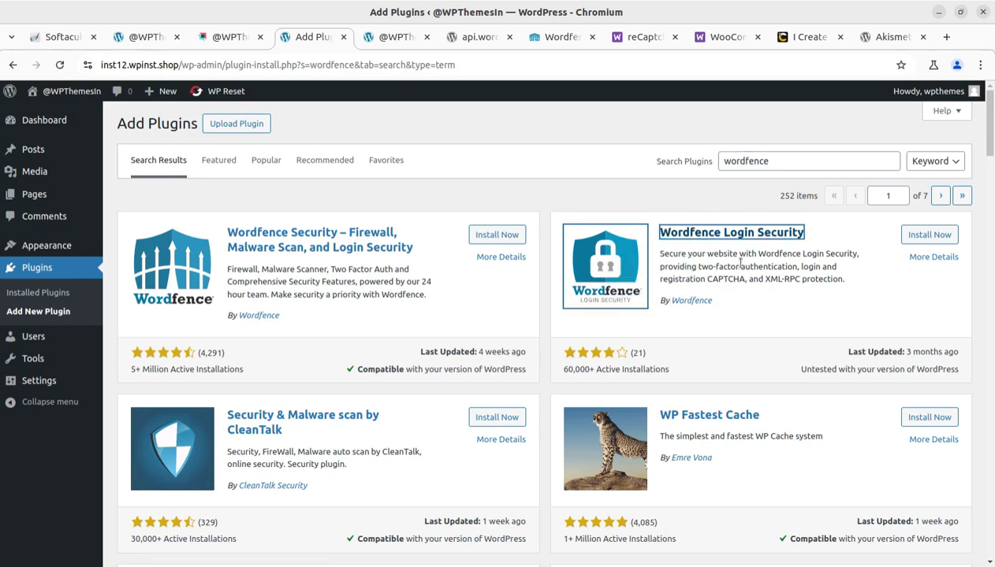
left_click(788, 305)
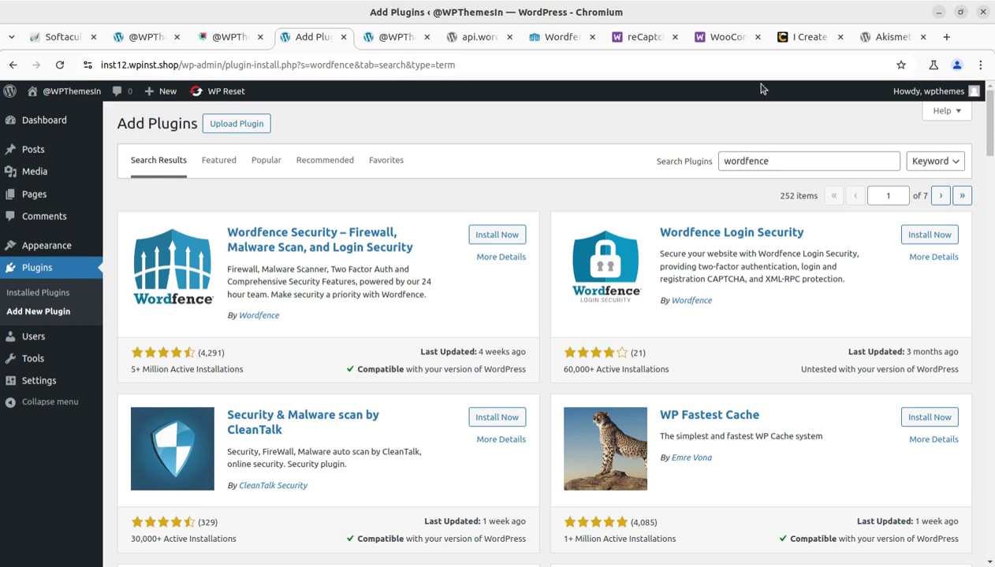
- Revisit the Akismet plugin page, view Wordfence's list of products, and return to the plugin installer's wordfence results
left_click(883, 37)
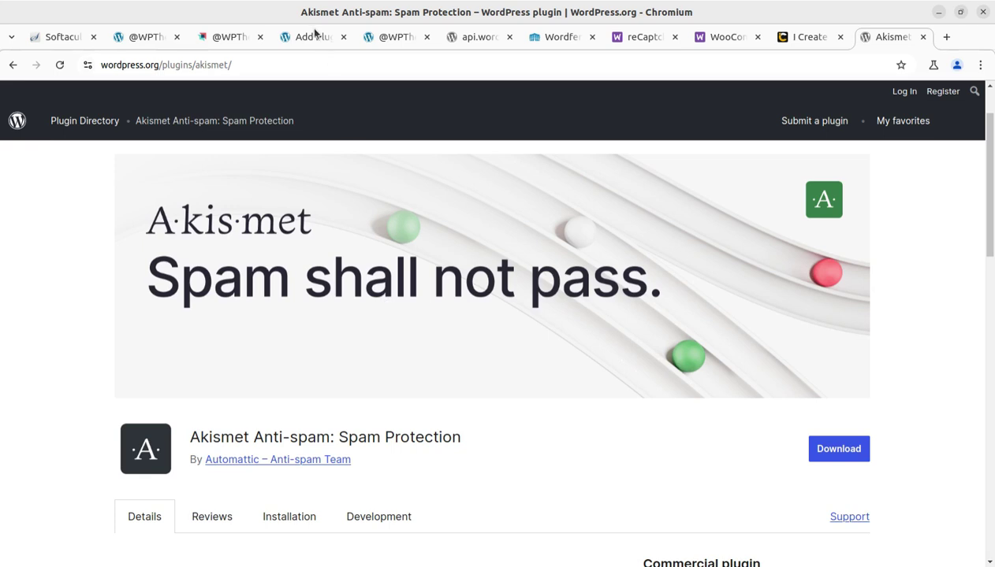
mouse_move(312, 40)
left_click(551, 39)
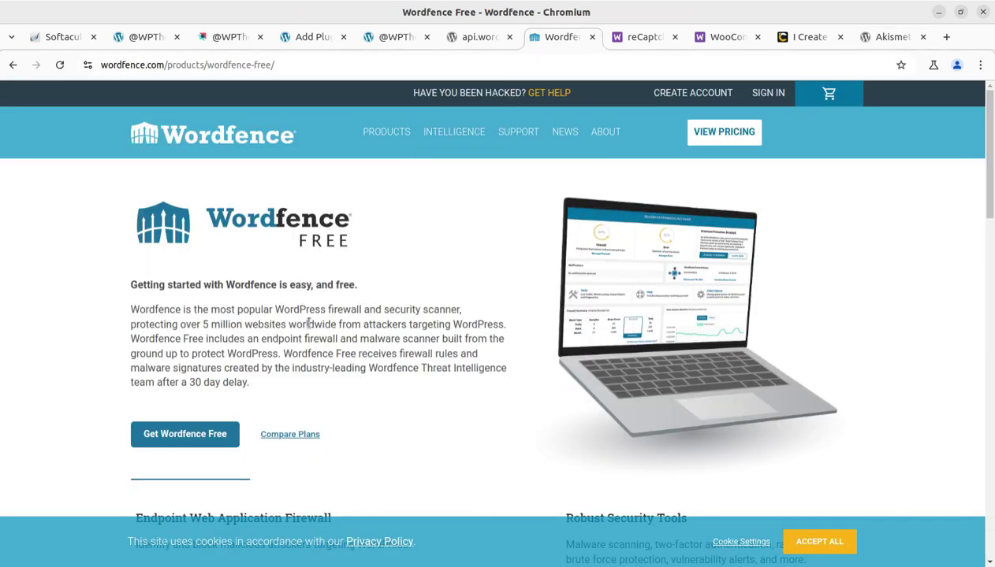
mouse_move(371, 136)
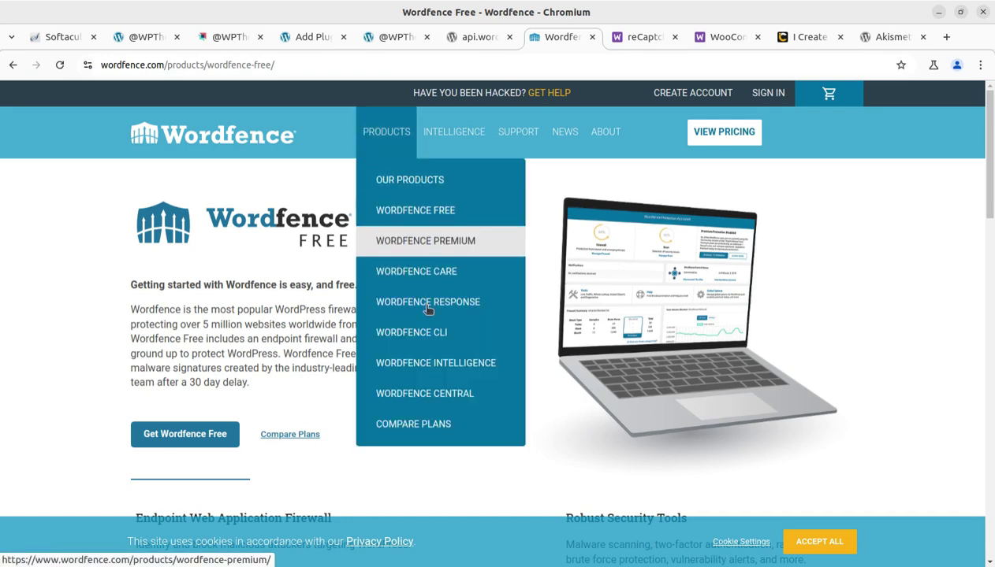
left_click(311, 37)
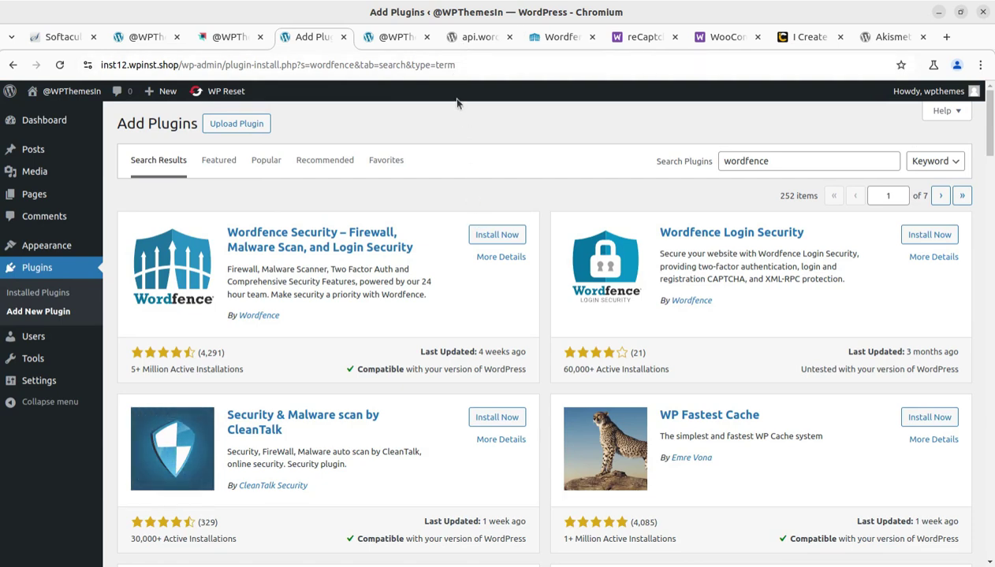
- Open the WordPress.org secret-key salt generator, highlight all the key and salt definitions, and reload it to generate a new set
left_click(476, 41)
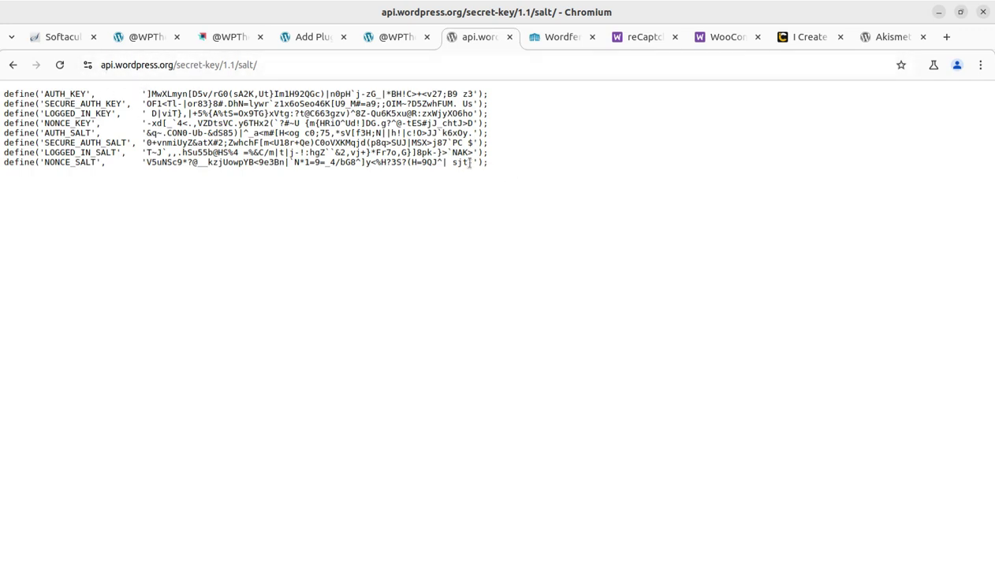
left_click_drag(489, 162, 2, 94)
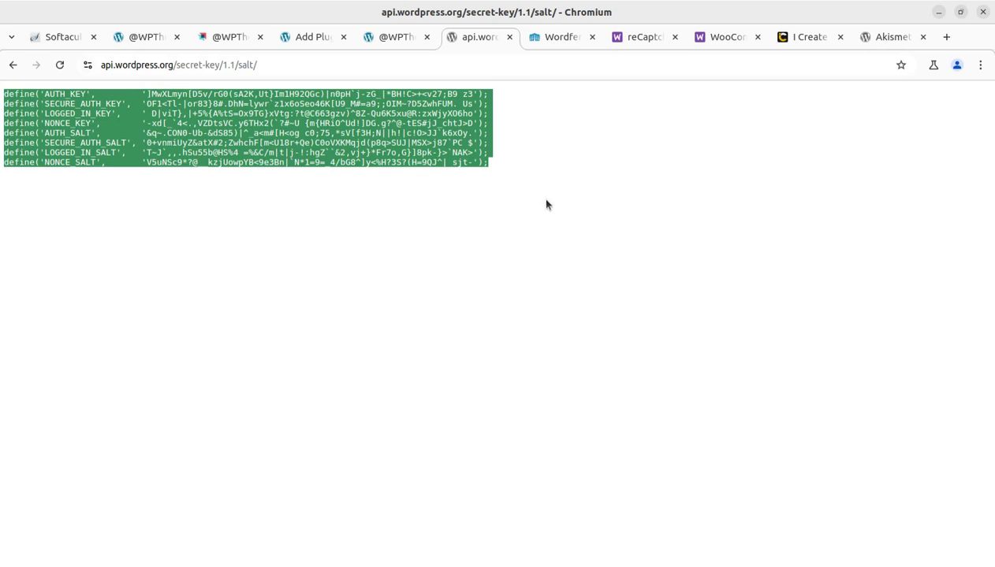
left_click(528, 181)
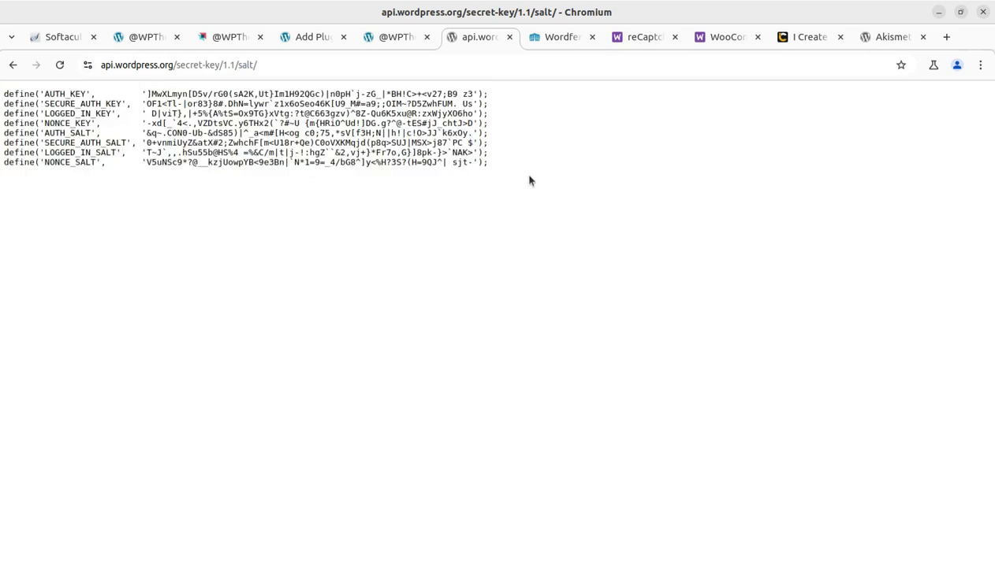
left_click_drag(488, 162, 3, 96)
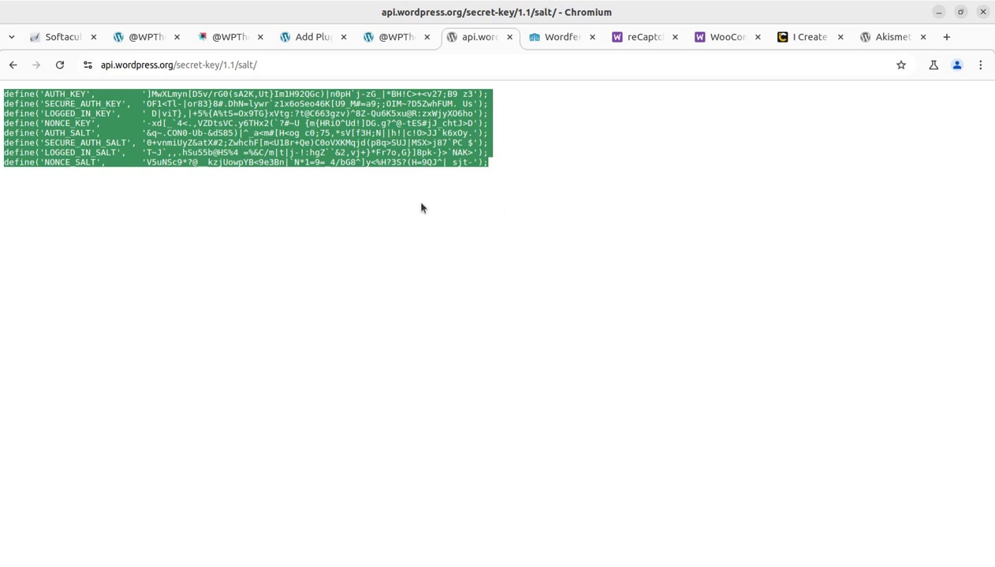
left_click(60, 65)
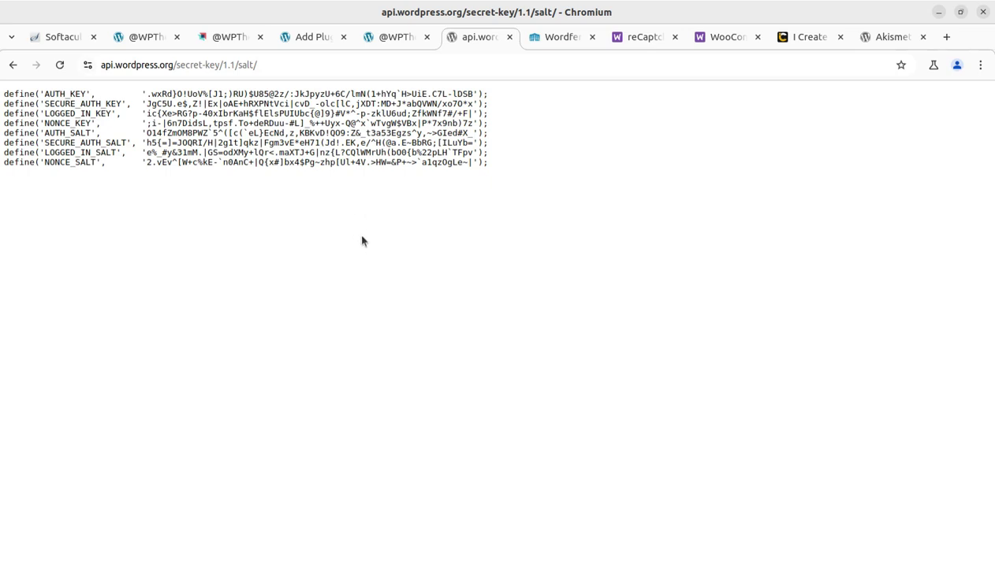
- Go from Softaculous WordPress Management to the cPanel tools page, and check the inst12.wpinst.shop dashboard and home page
left_click(58, 39)
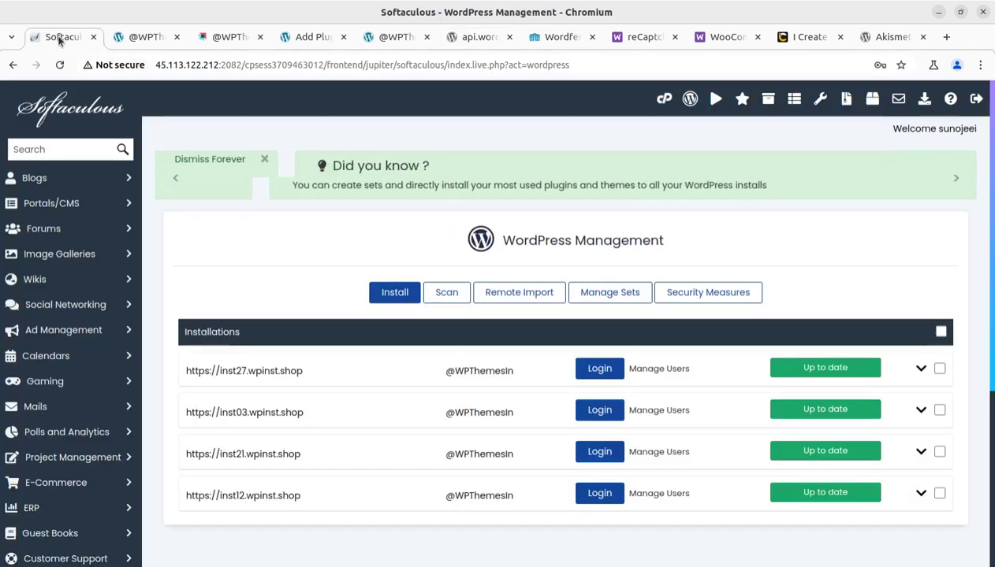
left_click(663, 103)
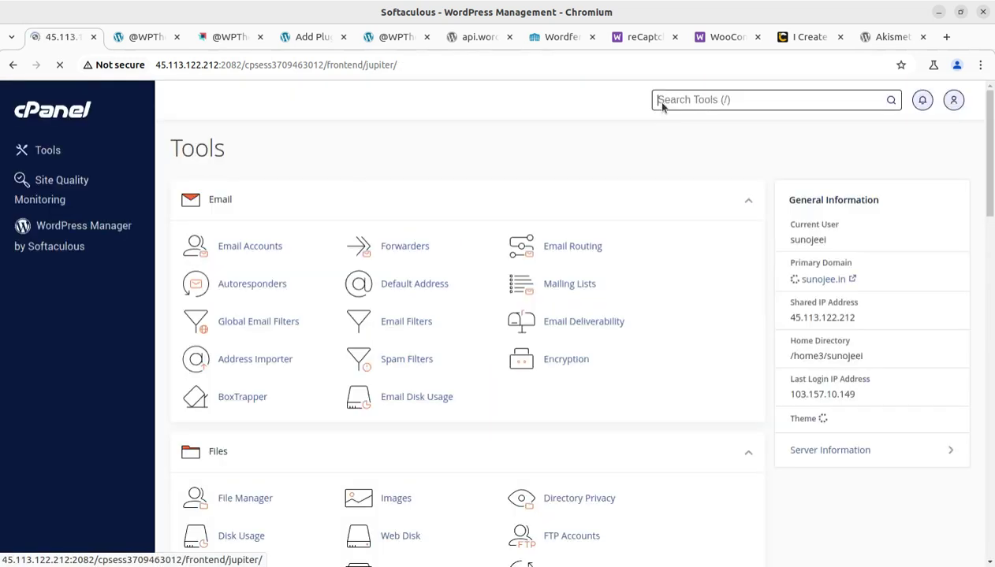
left_click(313, 39)
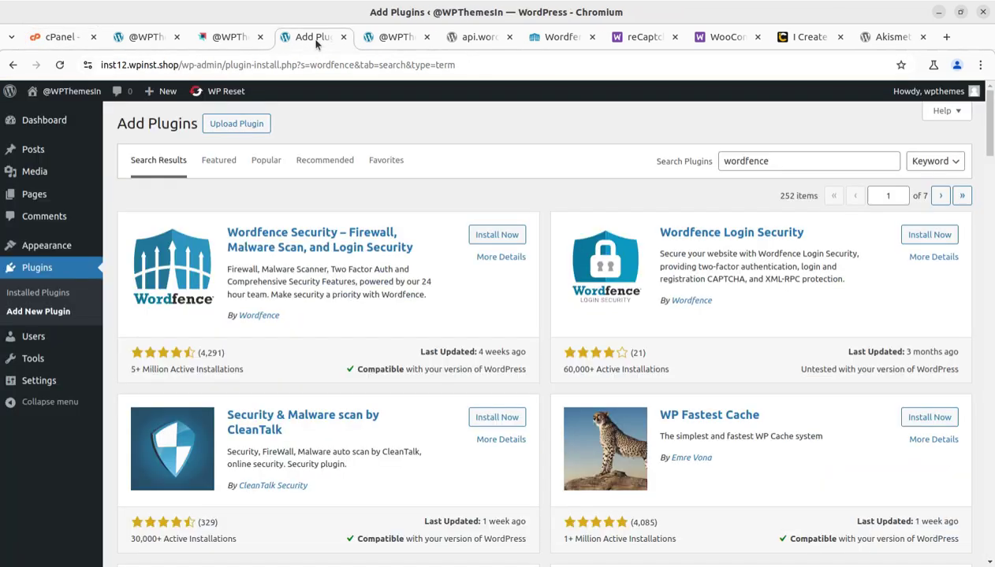
left_click(380, 37)
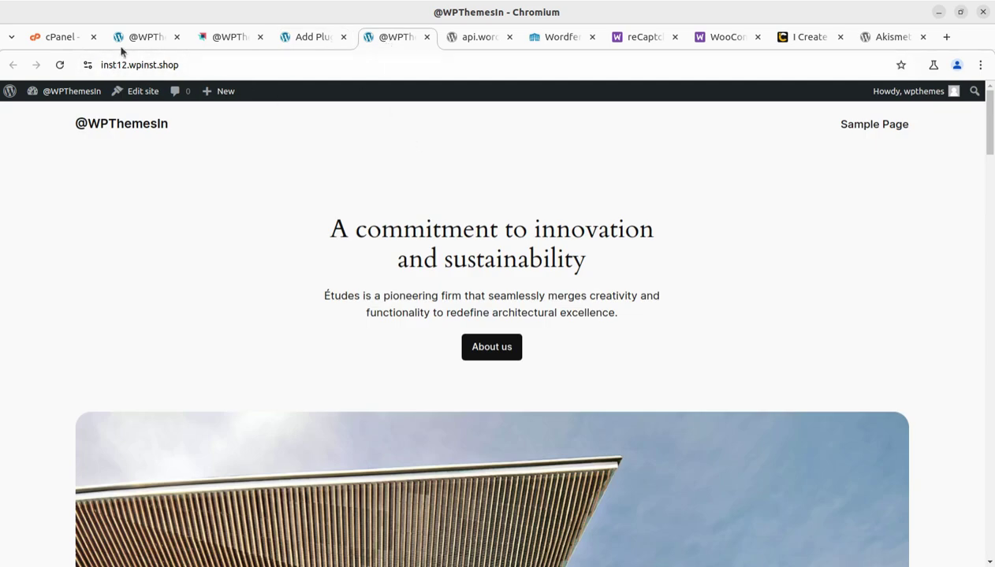
- Open the cPanel File Manager and enter the inst12.wpinst.shop folder
left_click(60, 37)
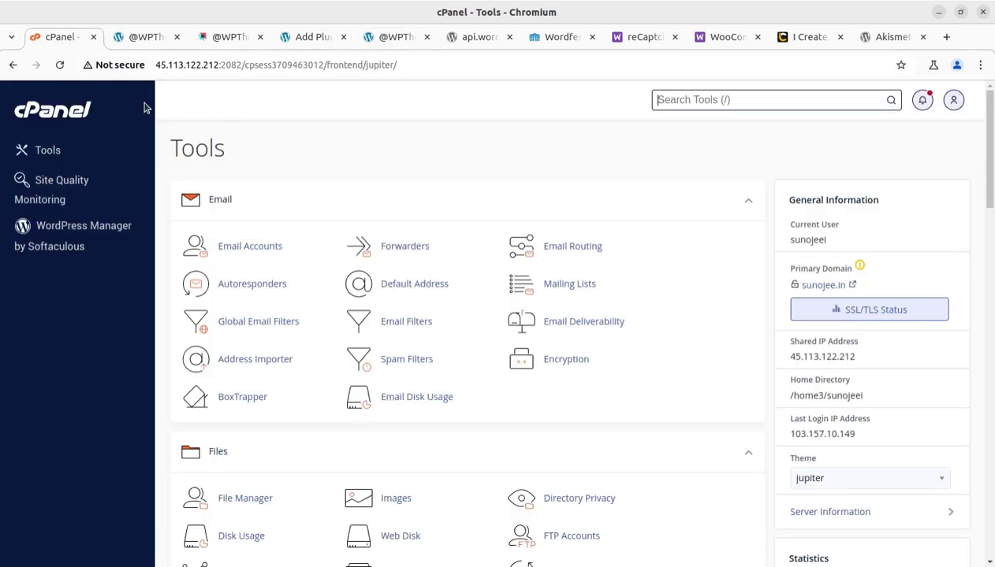
left_click(242, 499)
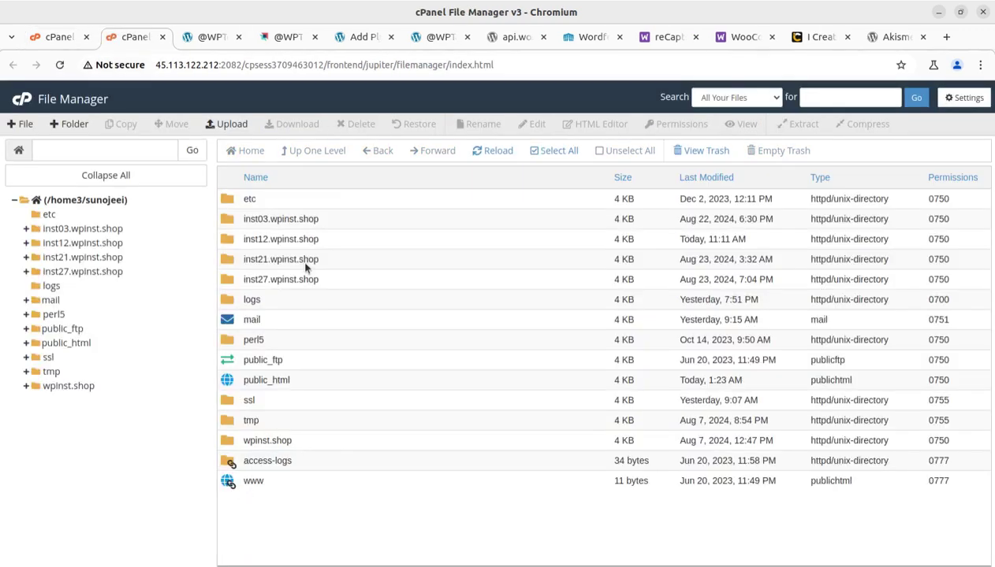
double_click(351, 239)
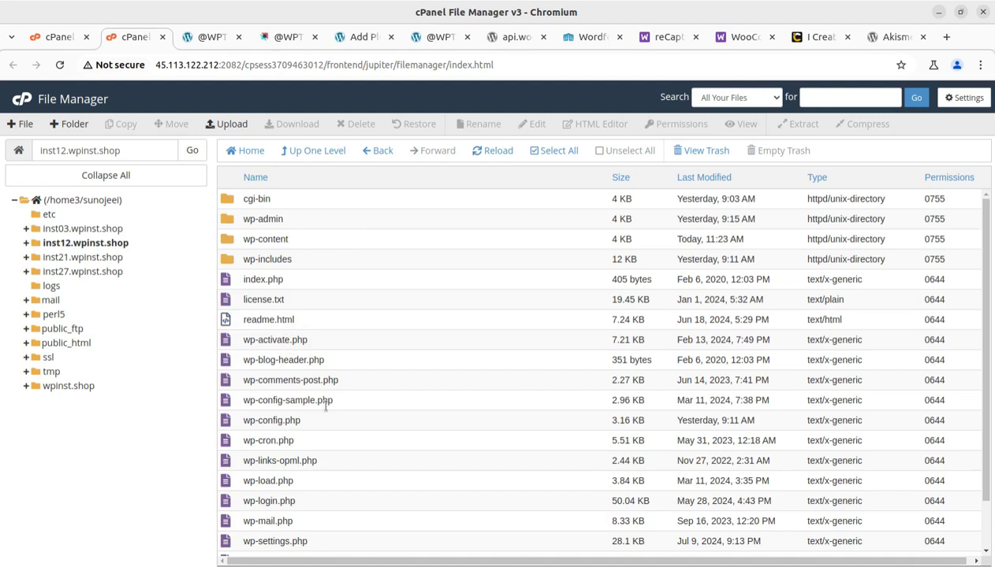
- View wp-config.php, display the file's available actions, and examine the authentication keys and salts section
left_click(343, 423)
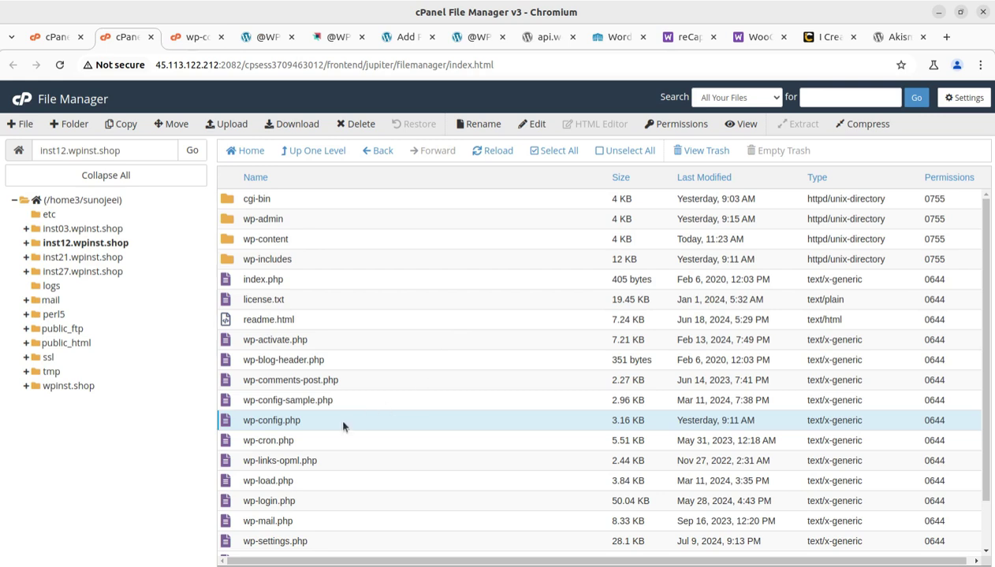
right_click(343, 426)
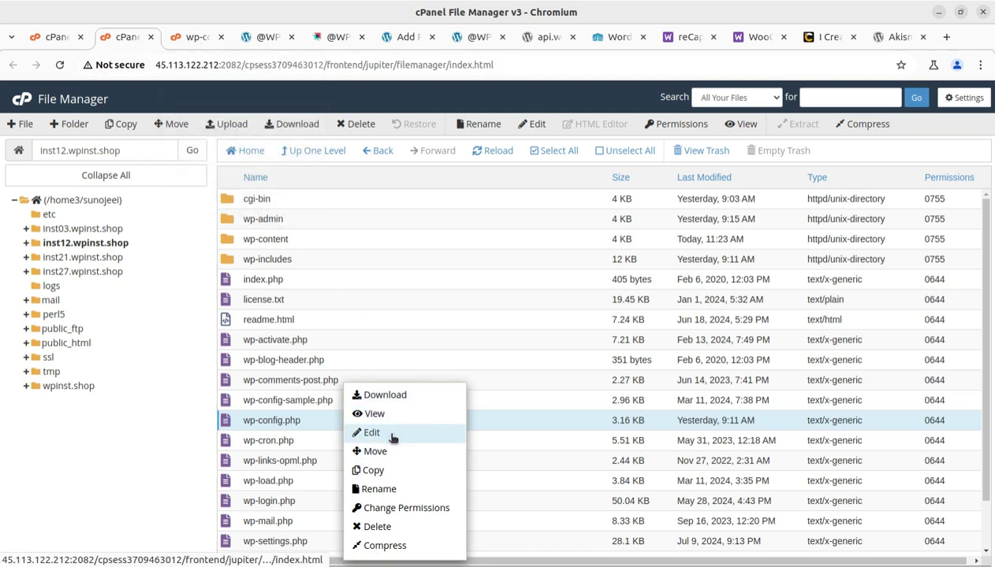
left_click(204, 43)
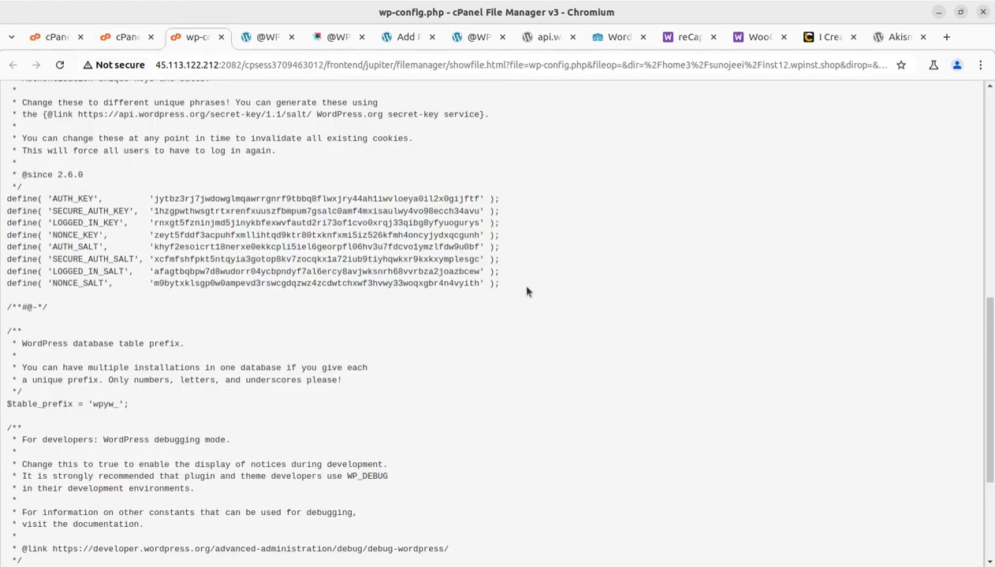
- Highlight the existing key and salt definitions in wp-config.php, compare them with the generator's set, and highlight the file's secret-key service URL
left_click_drag(504, 284, 27, 201)
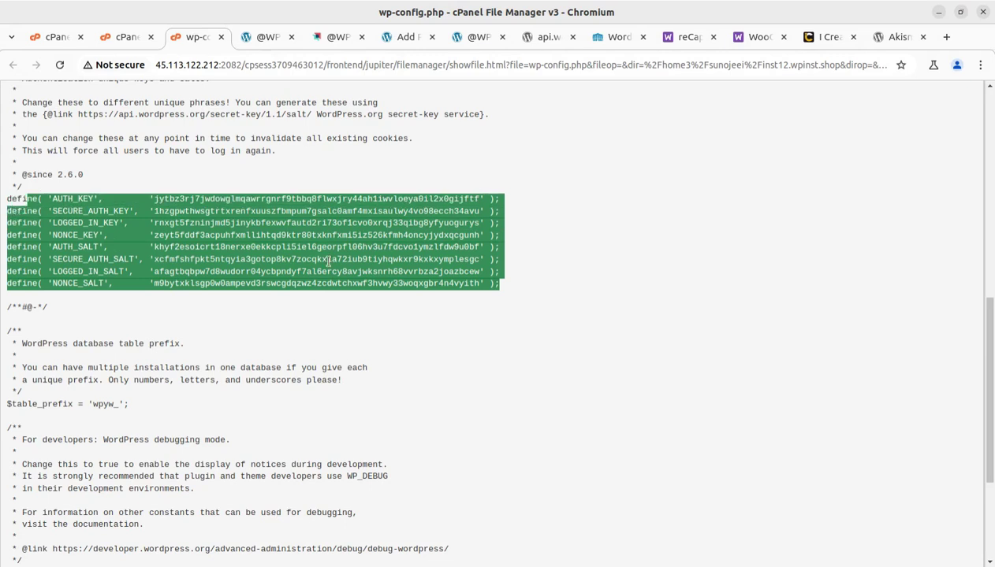
left_click(552, 40)
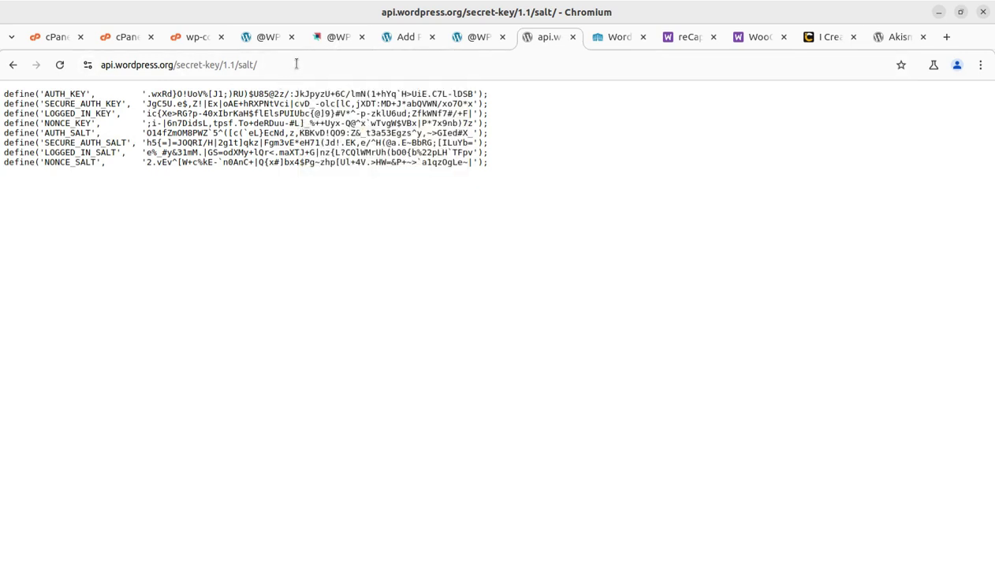
left_click(197, 37)
left_click(264, 174)
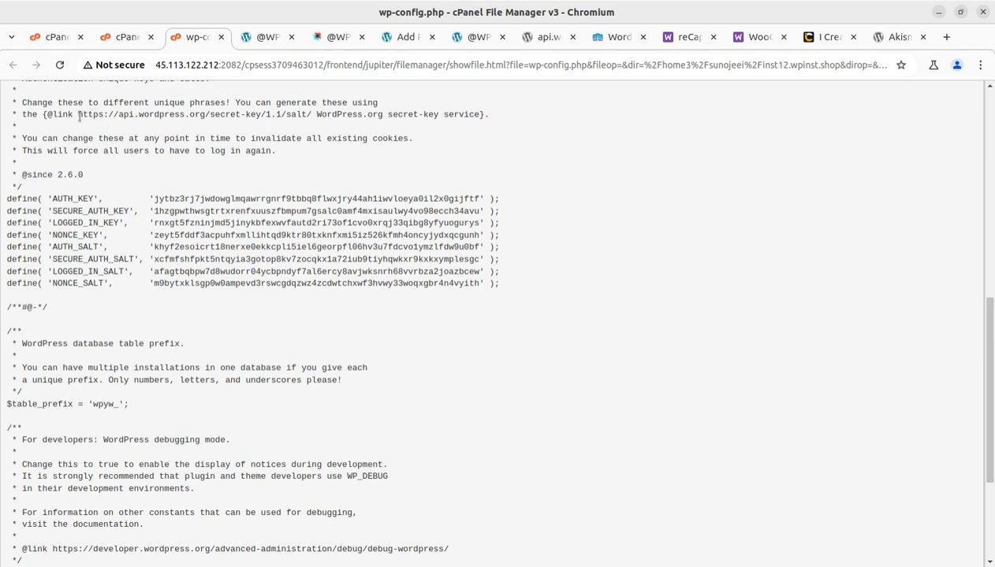
left_click_drag(80, 115, 310, 115)
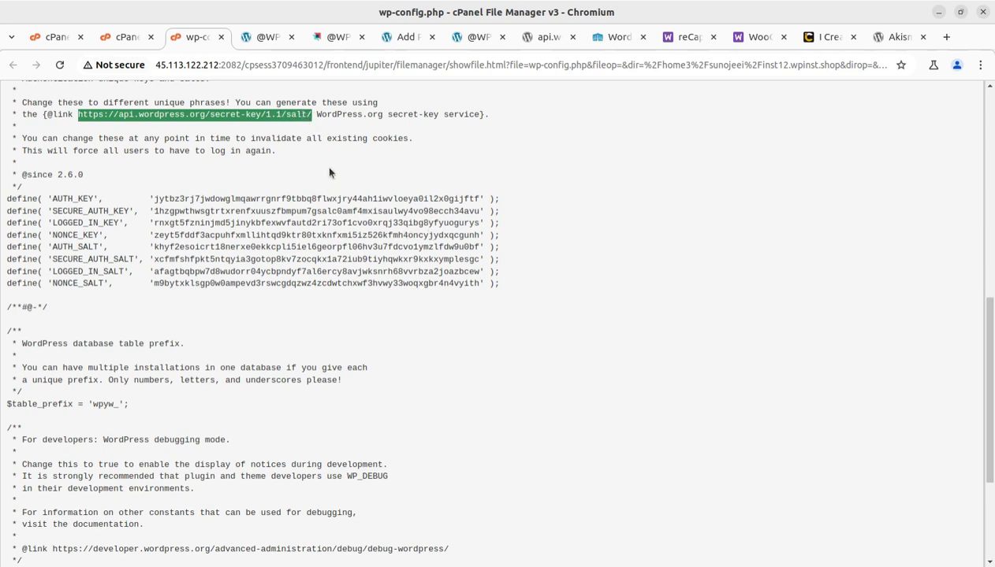
- Generate a fresh set of keys and salts on the WordPress.org secret-key page and select all eight definitions
left_click(542, 37)
left_click(59, 65)
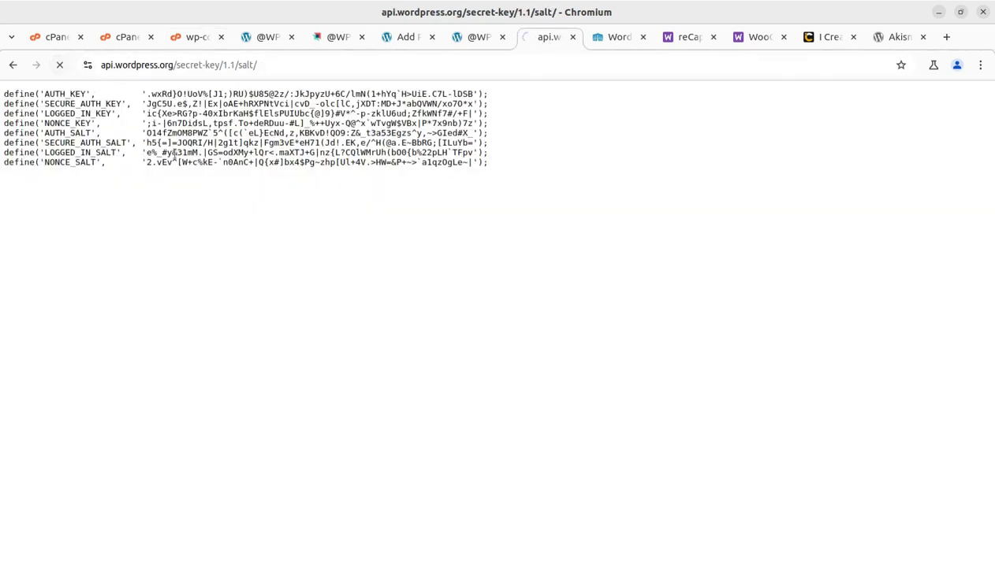
left_click_drag(489, 163, 3, 94)
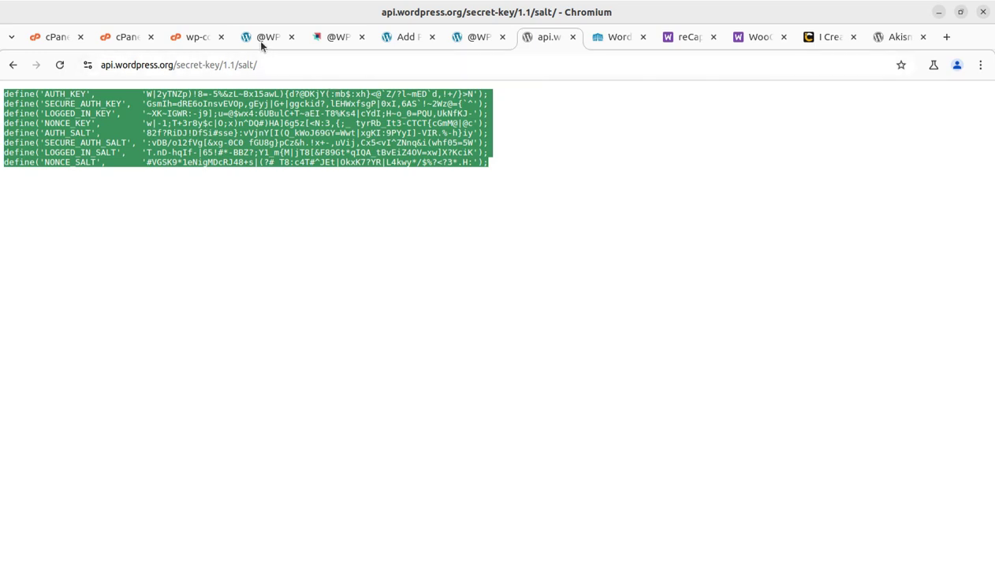
- Return to wp-config.php and highlight the comments about invalidating existing cookies and forcing all users to log in again
left_click(192, 42)
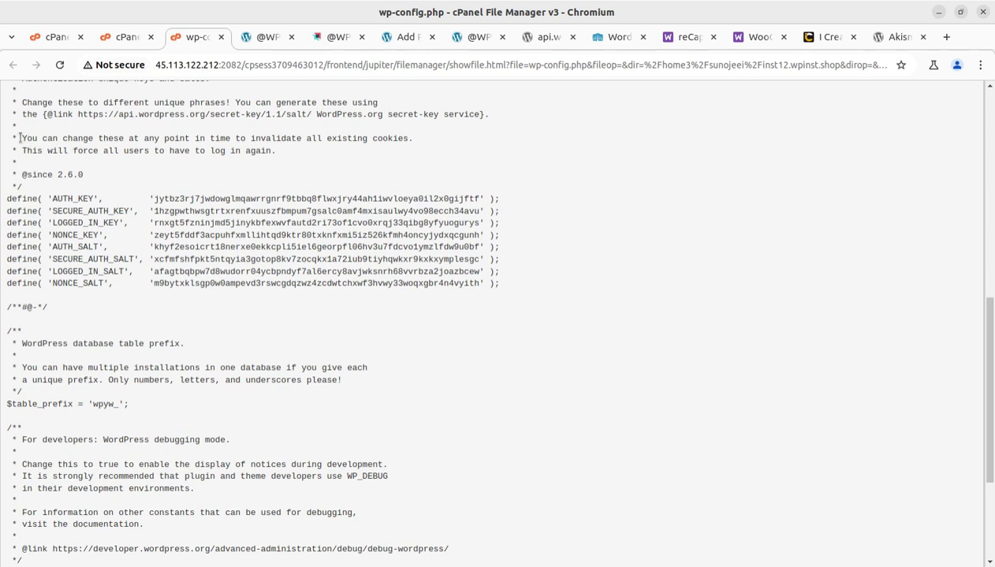
left_click_drag(22, 138, 418, 141)
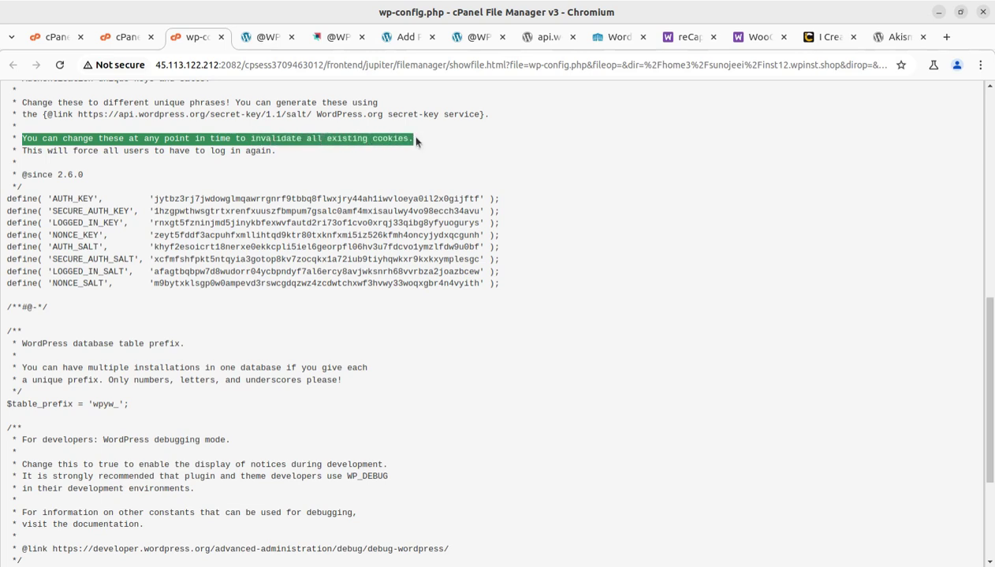
left_click(139, 169)
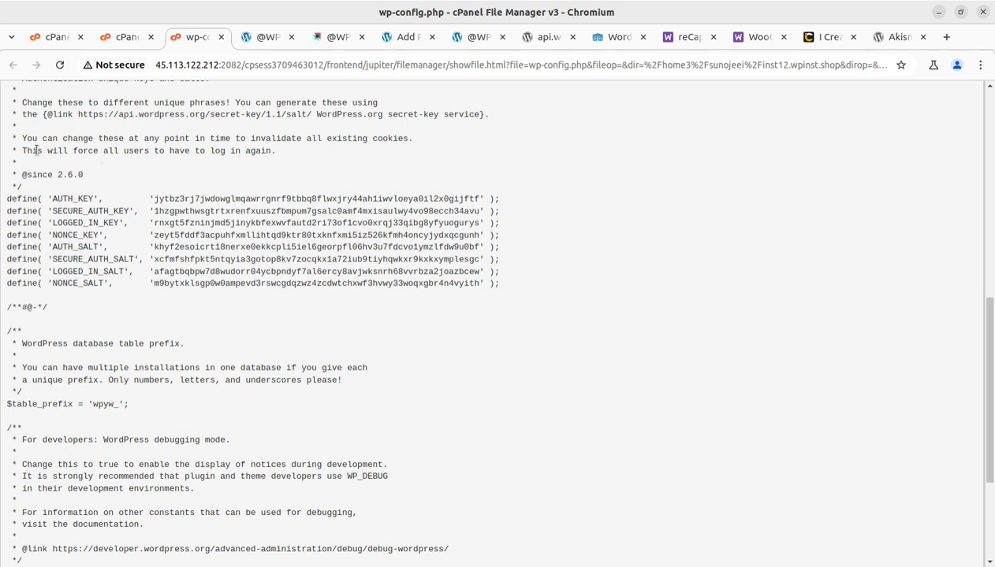
left_click_drag(33, 151, 285, 158)
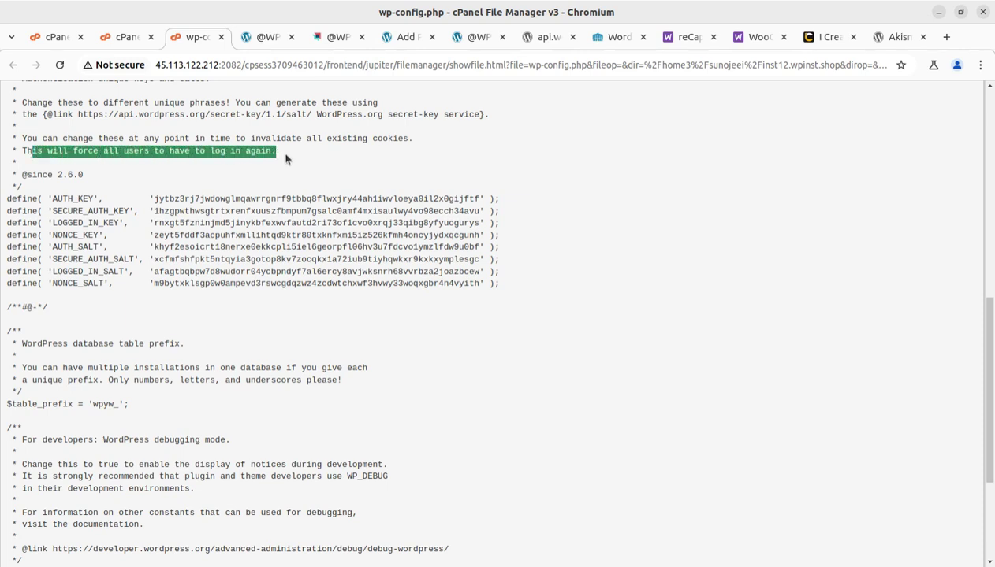